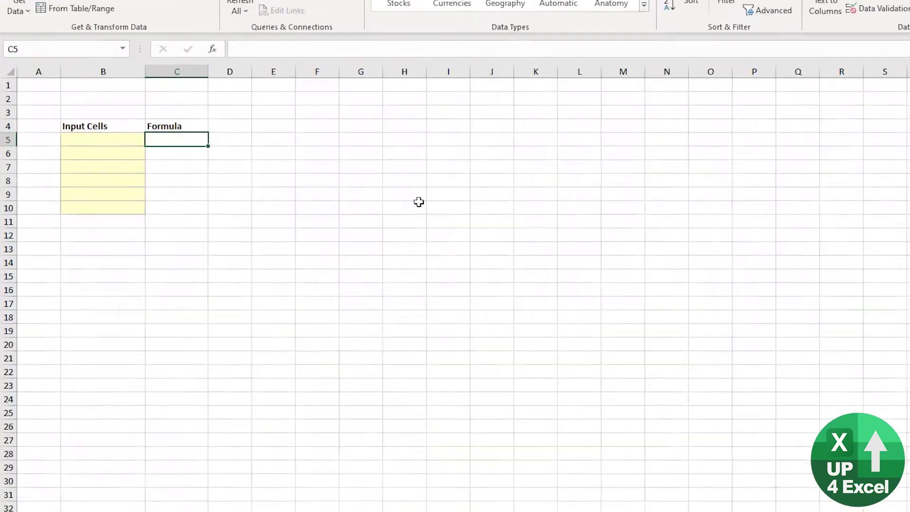
Enter the formula =ISTEXT(B5) in cell C5 to check whether the first input cell contains text.
text(=IST)
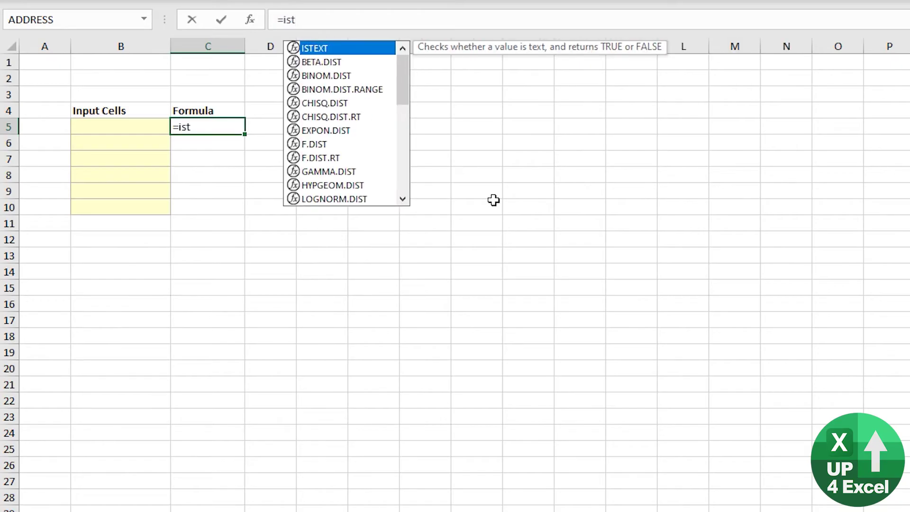
key(Tab)
key(Left)
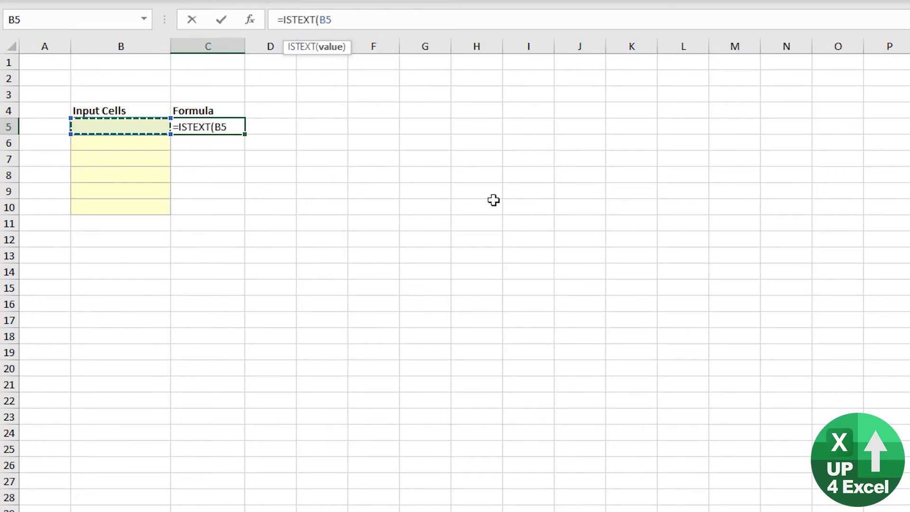
text())
key(Return)
Test the ISTEXT formula by entering a first name in B5 and replacing it with the number 12.
key(Up)
key(Left)
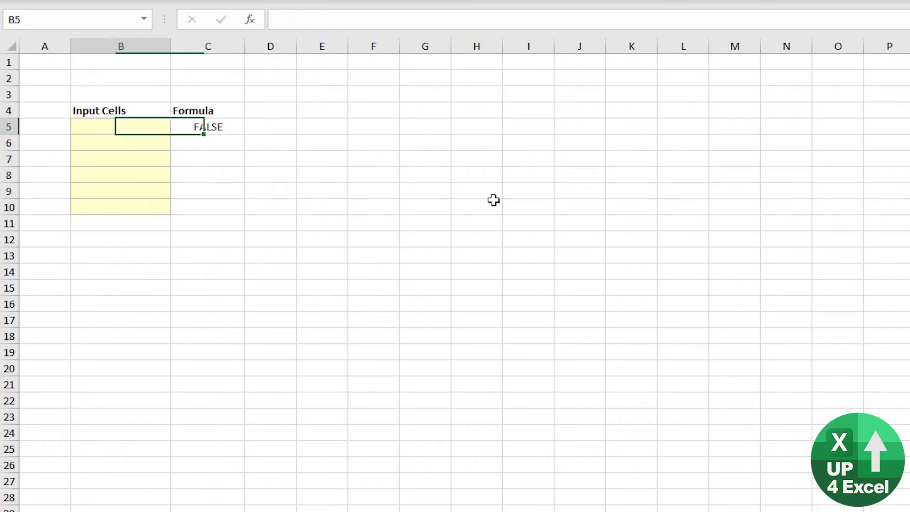
text(john)
key(Return)
key(Up)
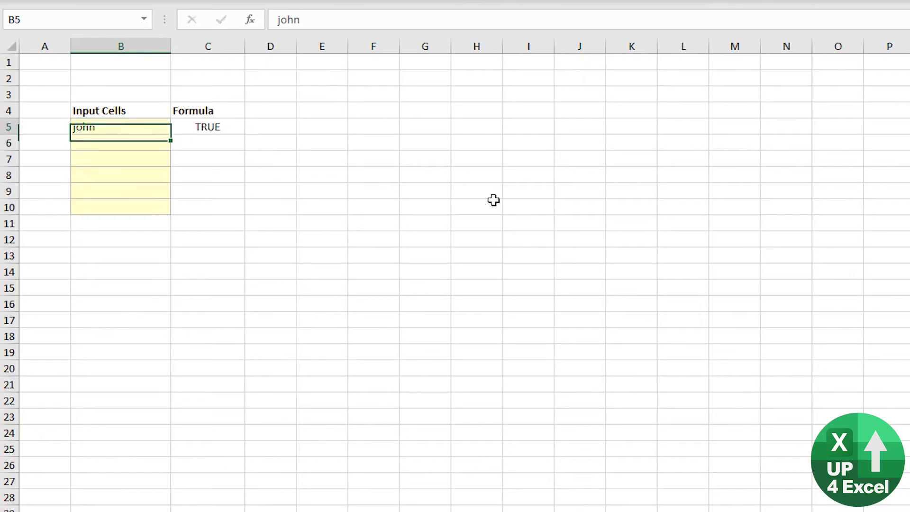
text(12)
key(Return)
key(Up)
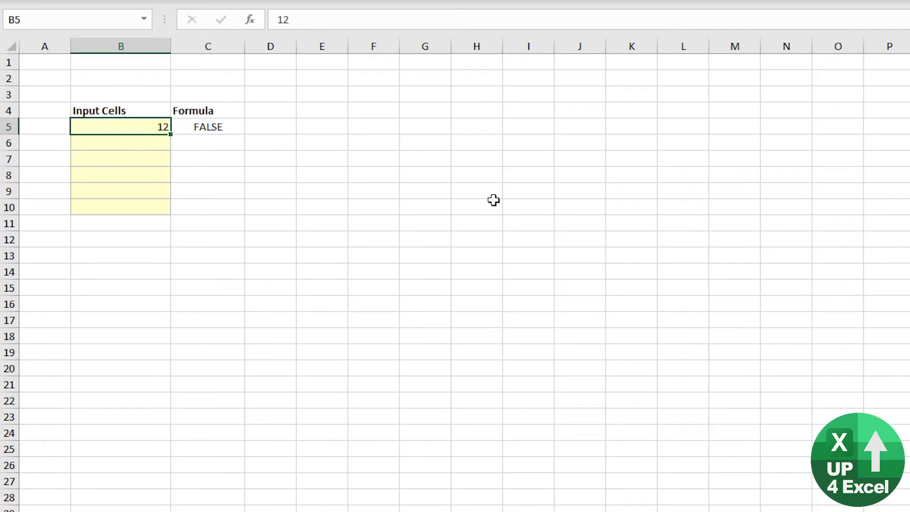
Copy the full text of the ISTEXT formula from cell C5, leaving the cell unchanged.
key(Right)
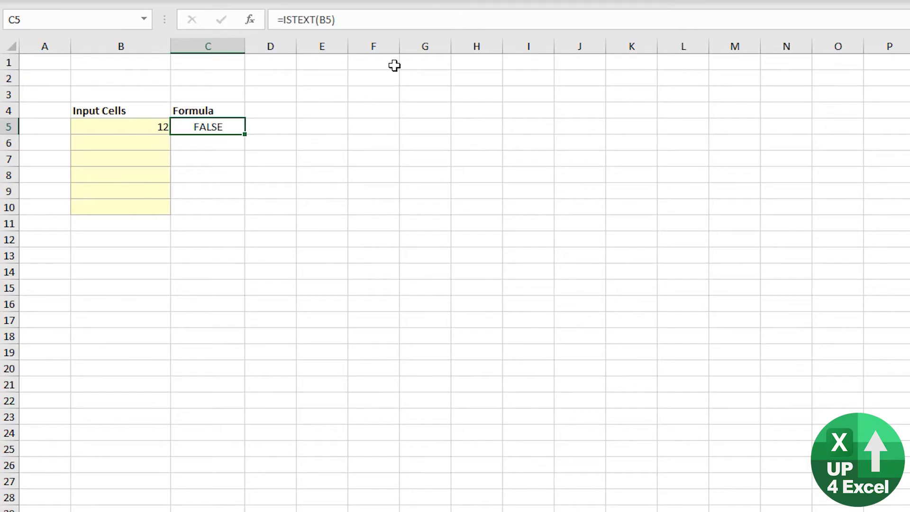
key(F2)
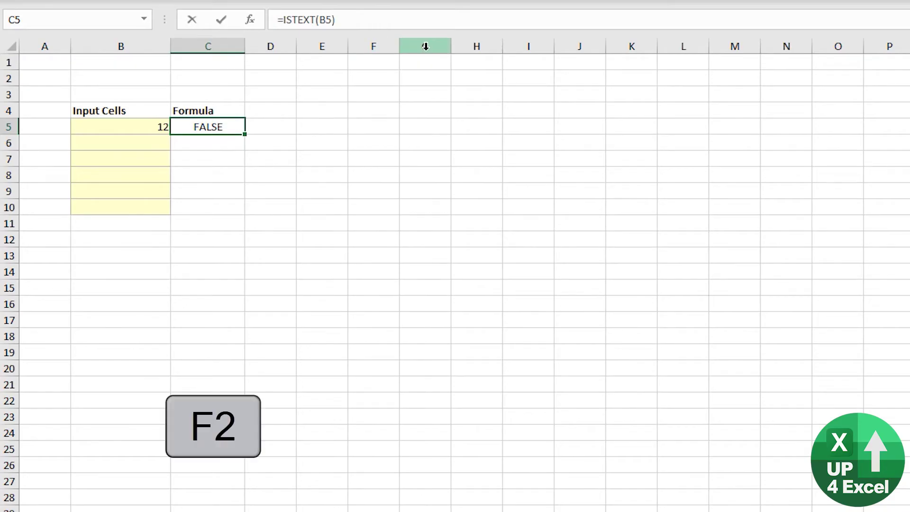
key(ctrl+a)
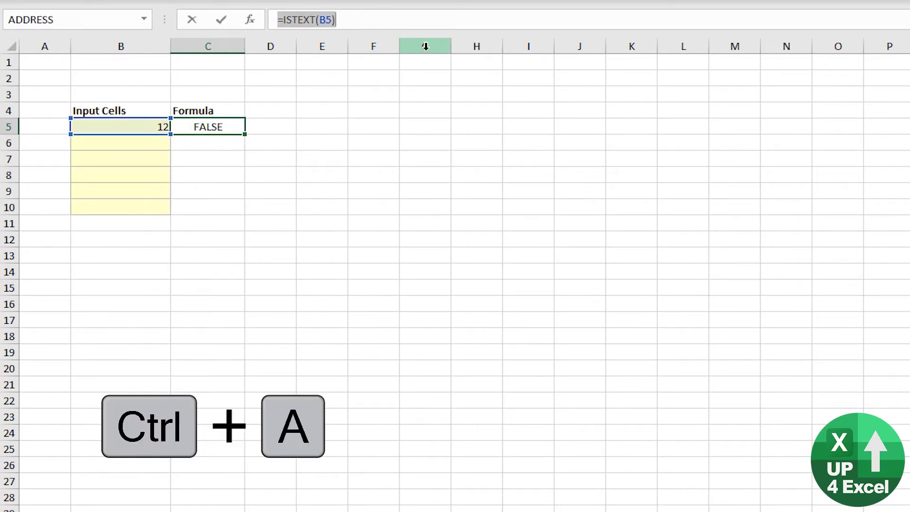
key(ctrl+c)
key(Return)
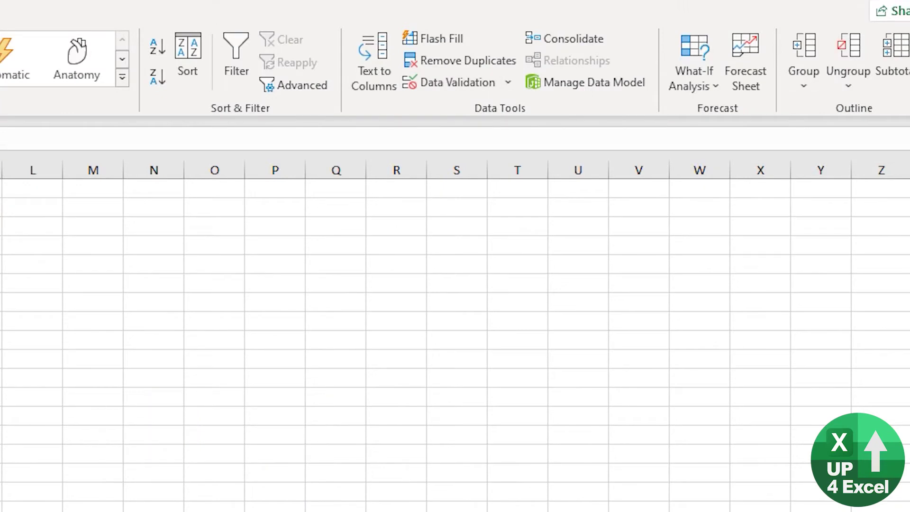
Apply custom data validation to input cells B5:B10 using the copied formula =ISTEXT(B5).
click(442, 83)
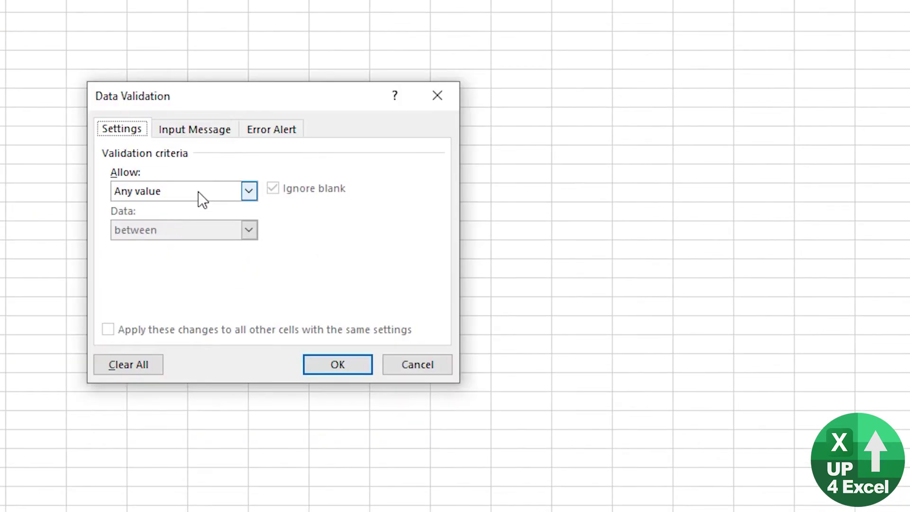
click(199, 192)
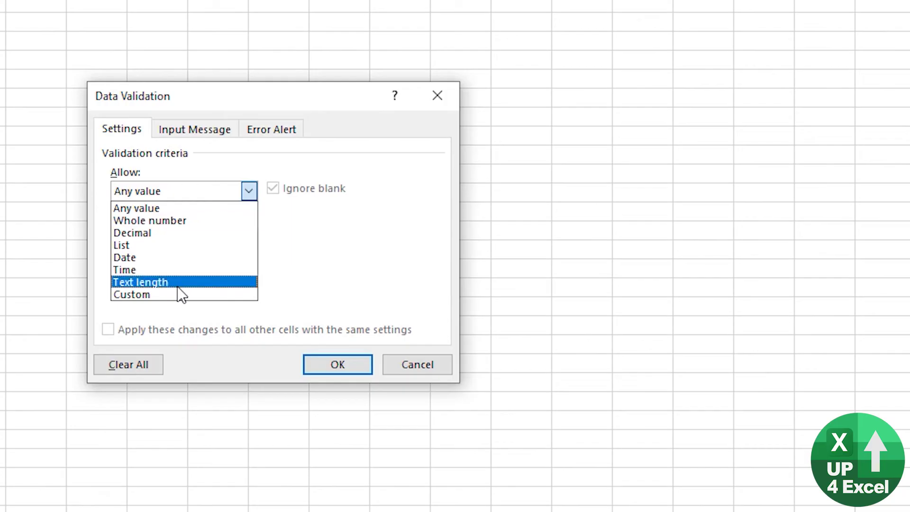
click(175, 298)
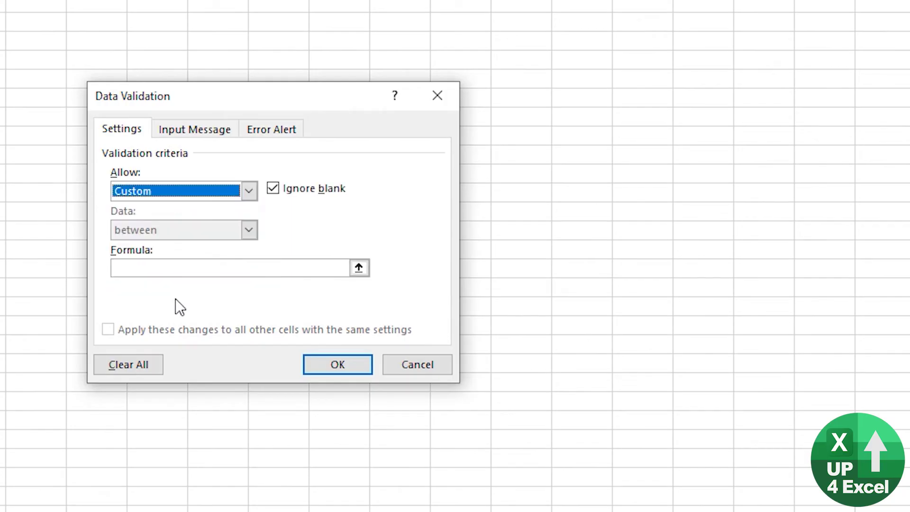
click(159, 268)
key(ctrl+v)
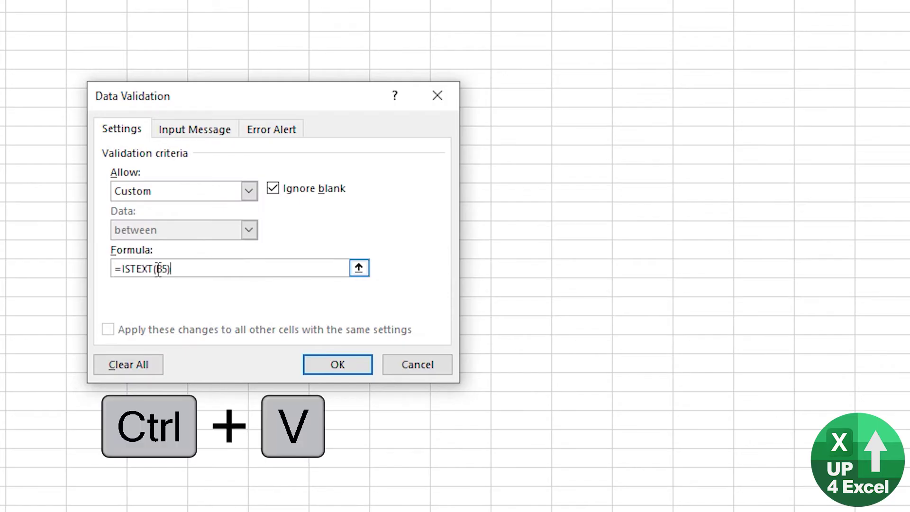
click(353, 364)
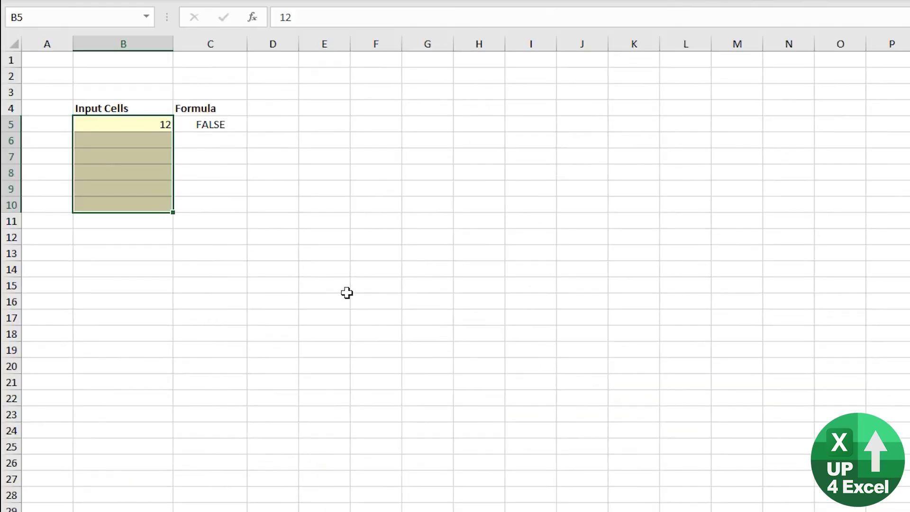
Enter a first name in B5 and delete the helper formula from C5.
click(159, 128)
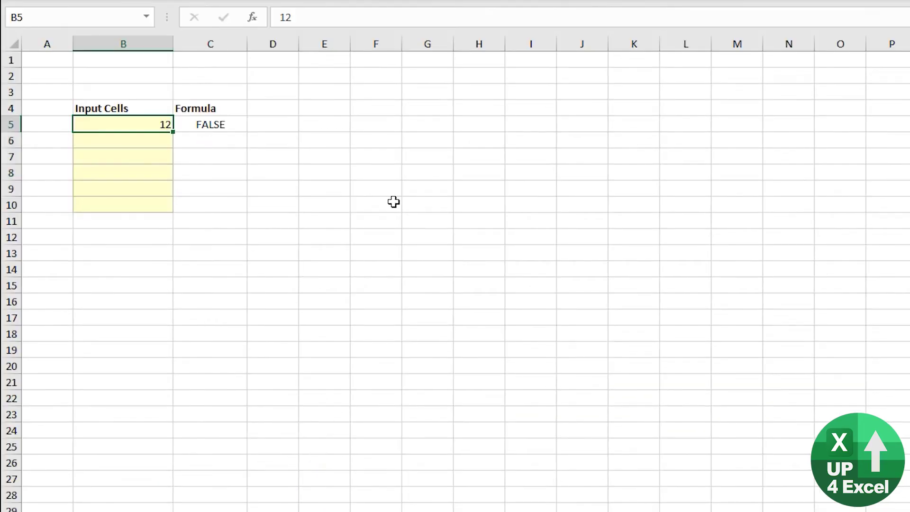
text(john)
key(Return)
key(Up)
key(Right)
key(Delete)
key(Left)
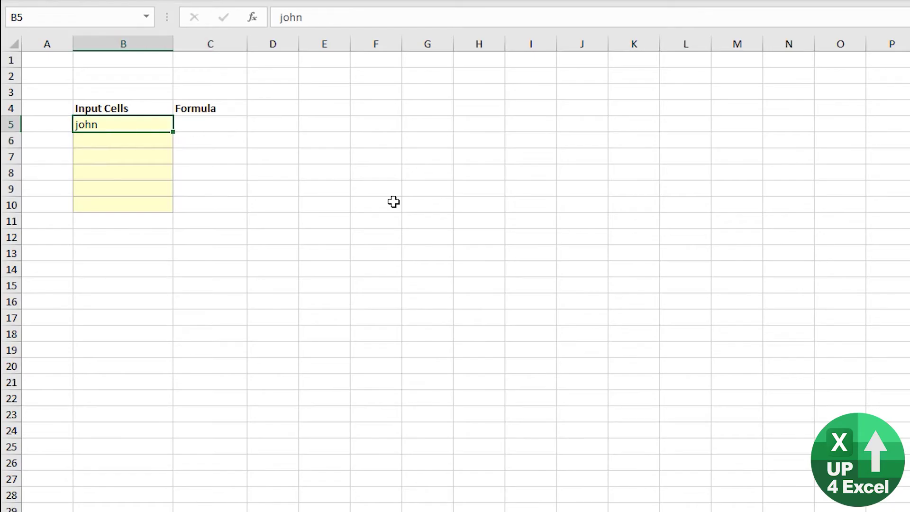
Try to enter the number 12 in B5 to test the text-only validation, and cancel the entry.
text(12)
key(Return)
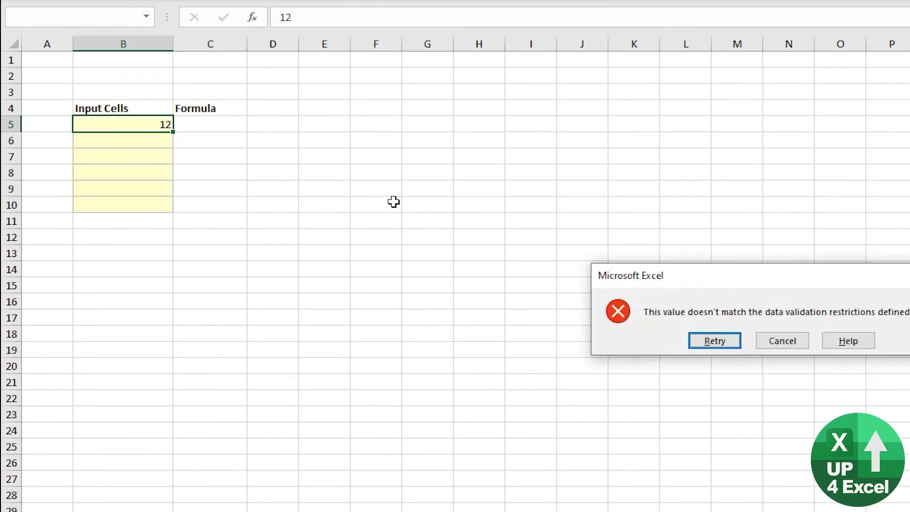
drag(735, 278, 231, 249)
click(276, 309)
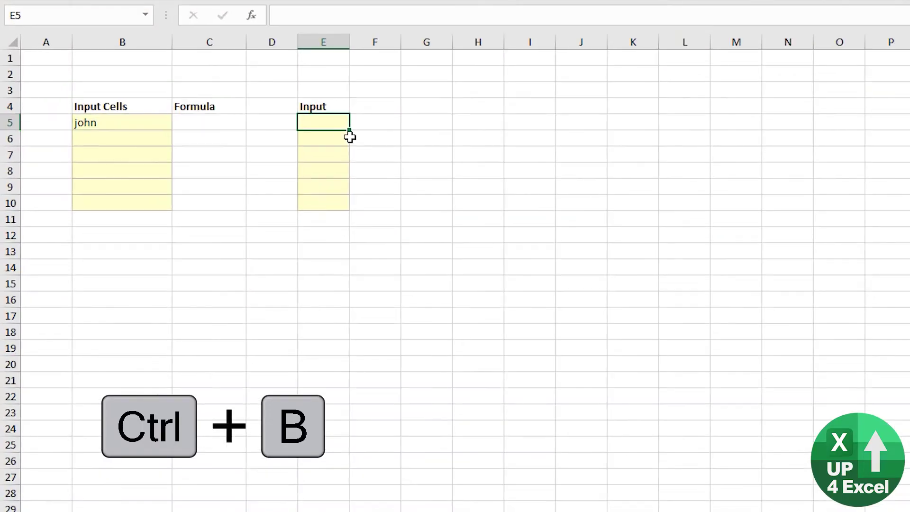
Enter 12 in E5 and 50 in E6 of the Input column.
click(336, 138)
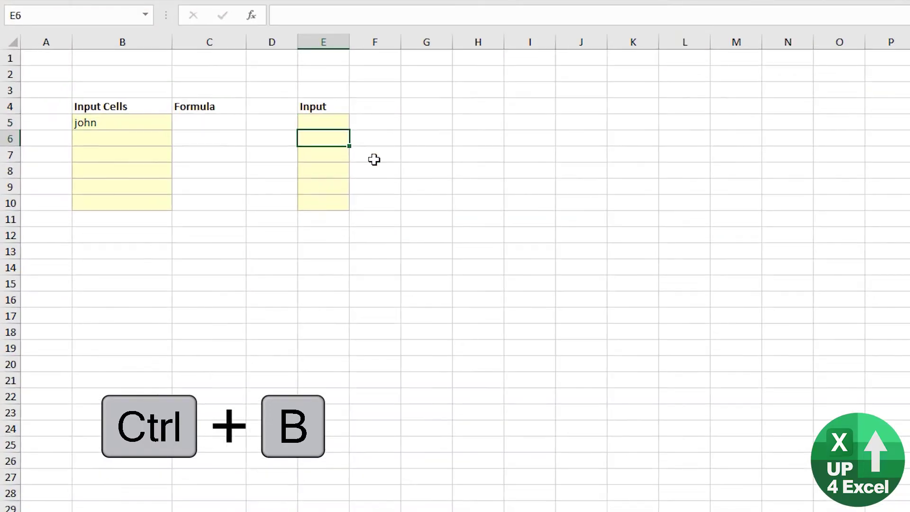
click(339, 120)
text(12)
key(Return)
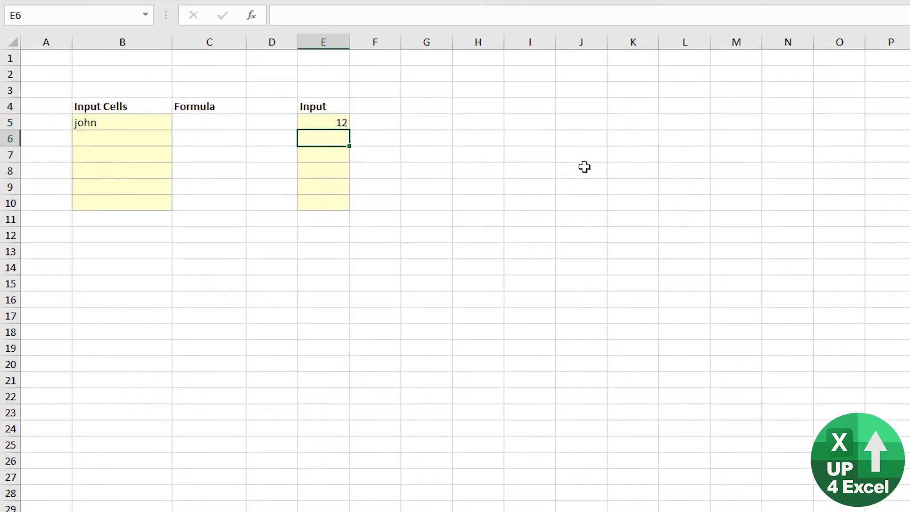
text(50)
key(Return)
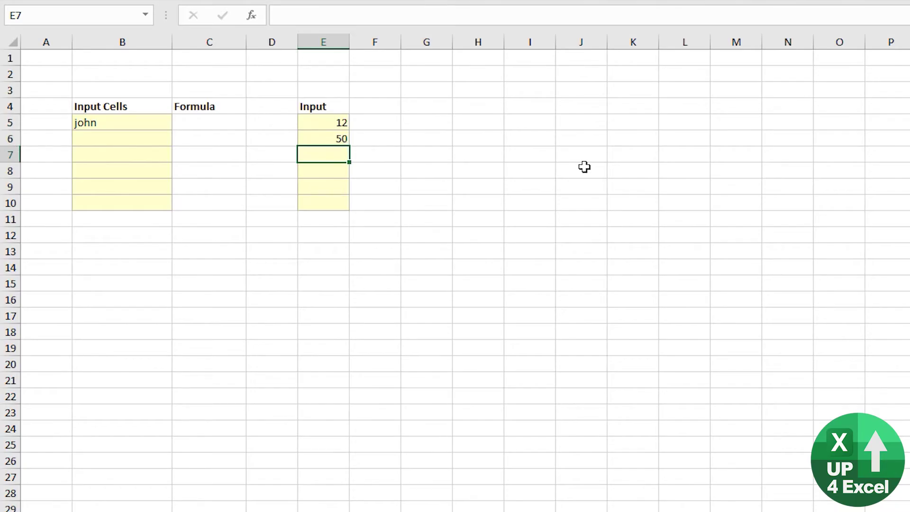
Enter the formula =IF(E6>E5,TRUE,FALSE) in F6 to compare the second input with the one above.
key(Up)
key(Right)
text(=)
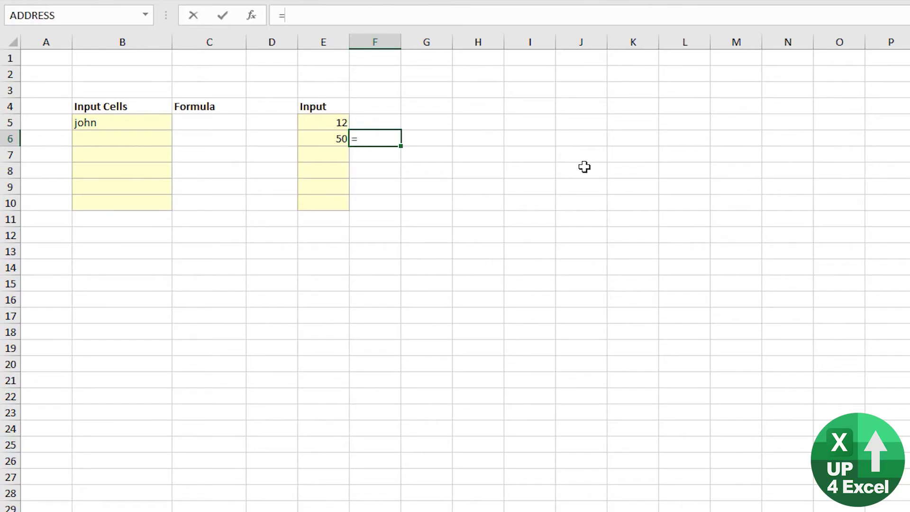
text(if()
key(Left)
text(>)
key(Up)
key(Left)
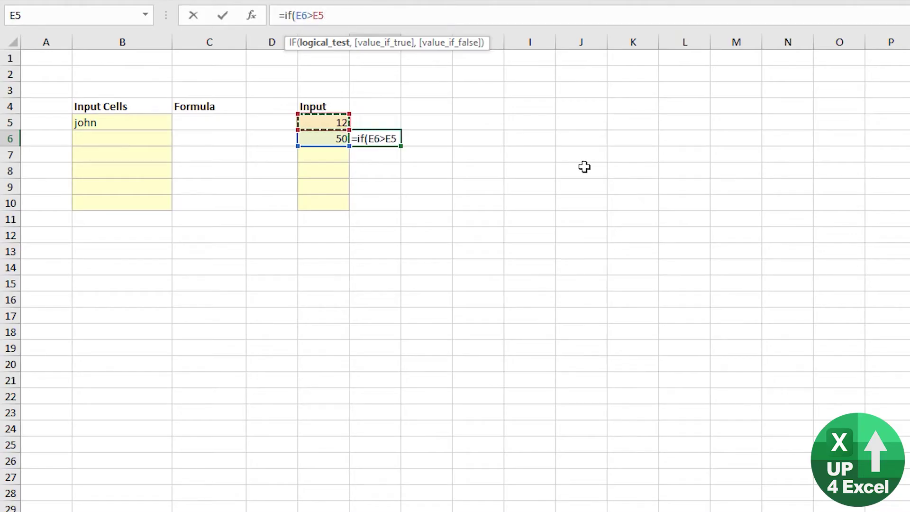
text(,))
key(Left)
text(true,)
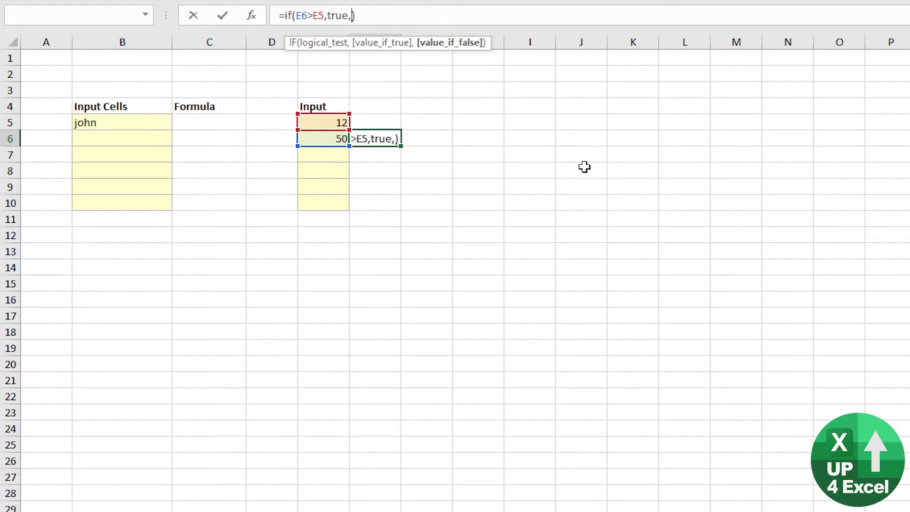
text(false))
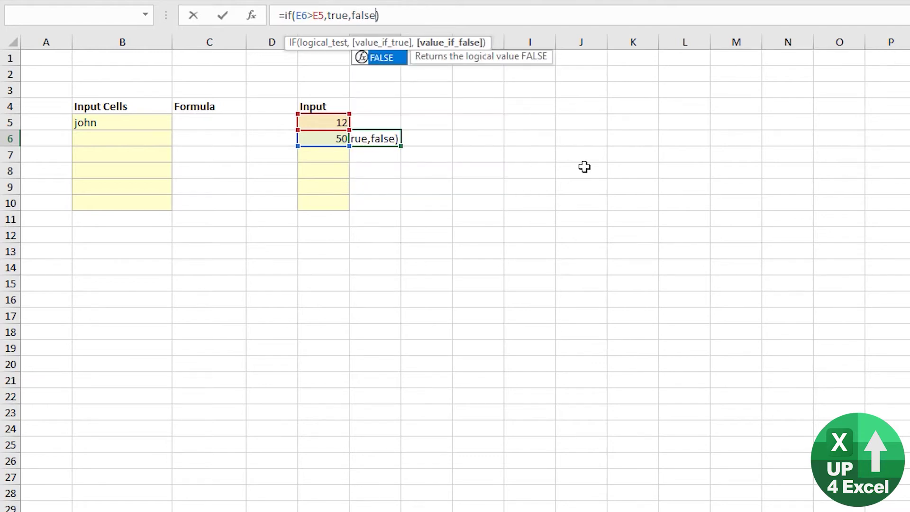
key(Return)
key(Return)
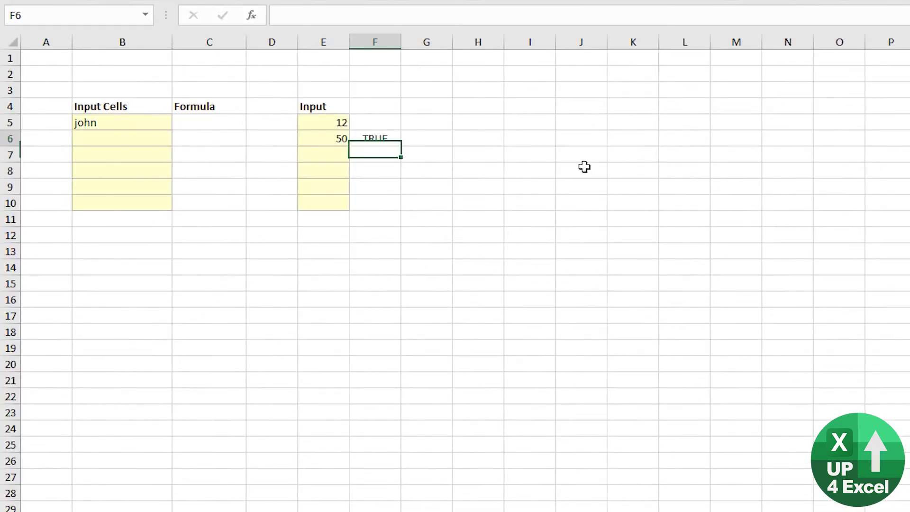
Change E6 to 1 to test the IF formula in F6 with a smaller value.
key(Up)
key(Left)
text(1)
key(Return)
key(Up)
click(372, 141)
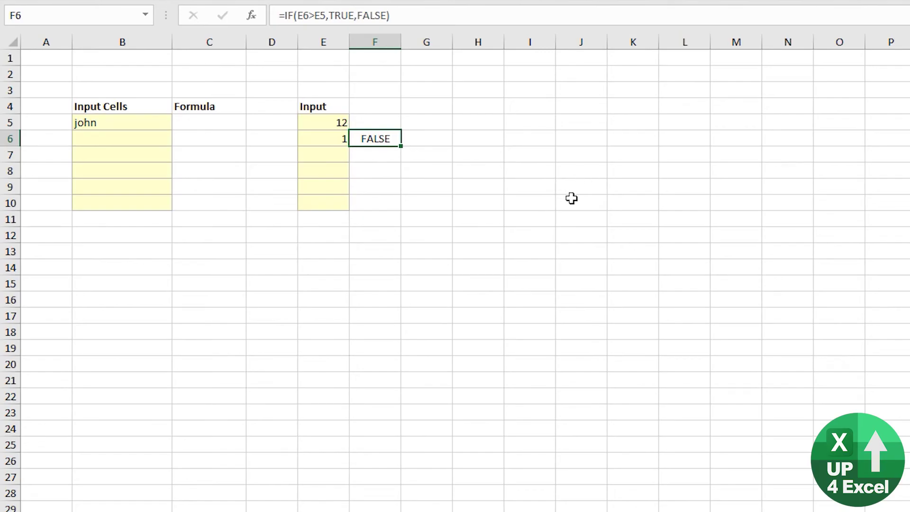
Copy the full text of the IF formula from cell F6.
click(342, 145)
click(378, 141)
drag(424, 18, 106, 16)
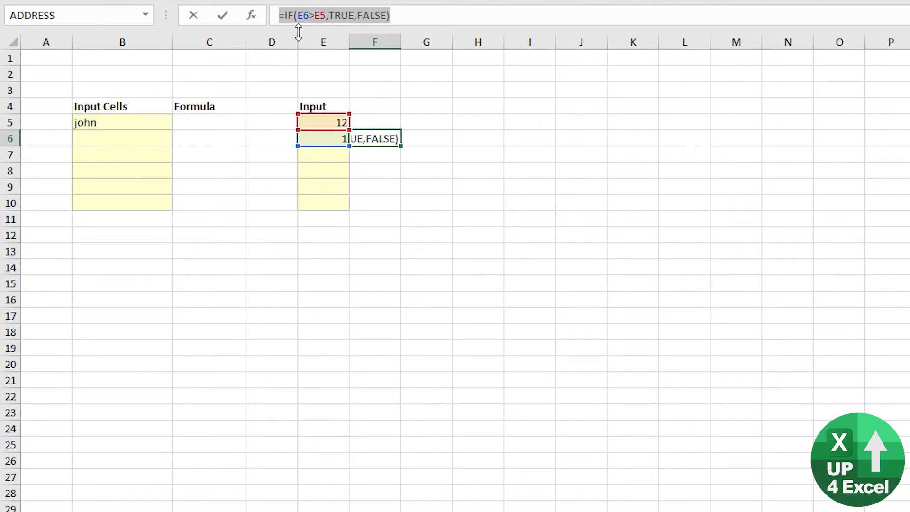
key(ctrl+c)
key(Return)
Apply custom data validation to cells E6:E10 using the copied formula =IF(E6>E5,TRUE,FALSE).
drag(334, 142, 328, 201)
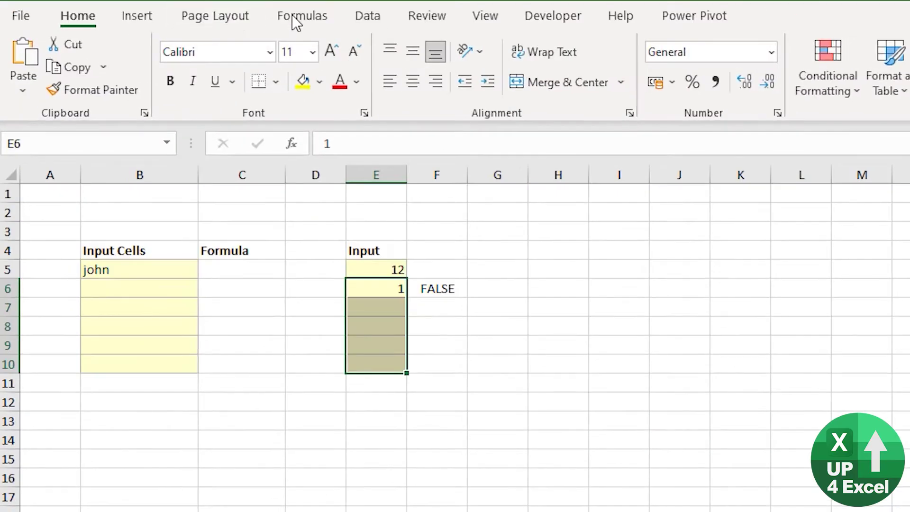
click(368, 14)
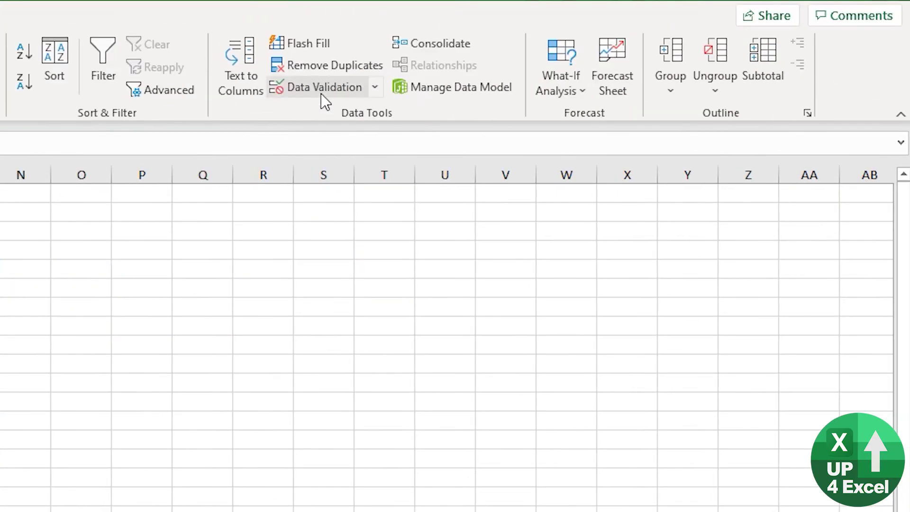
click(321, 90)
click(72, 280)
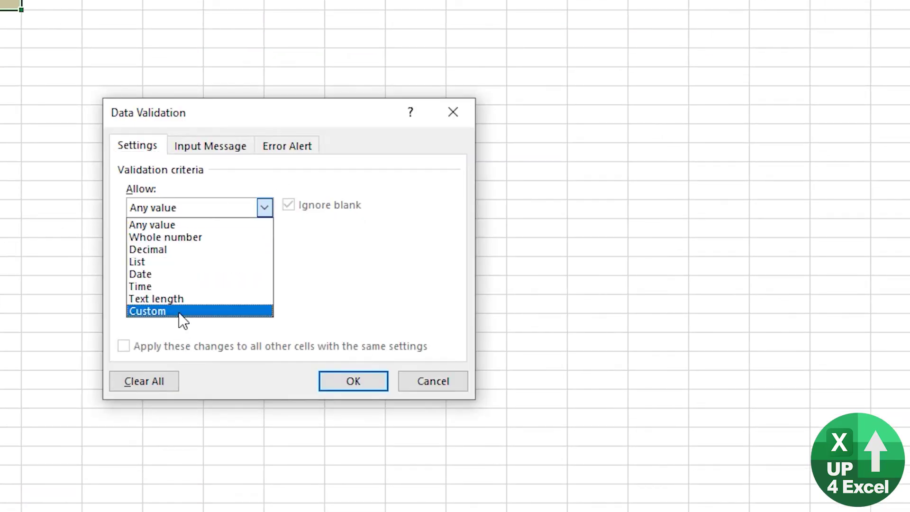
click(76, 384)
click(262, 288)
key(ctrl+v)
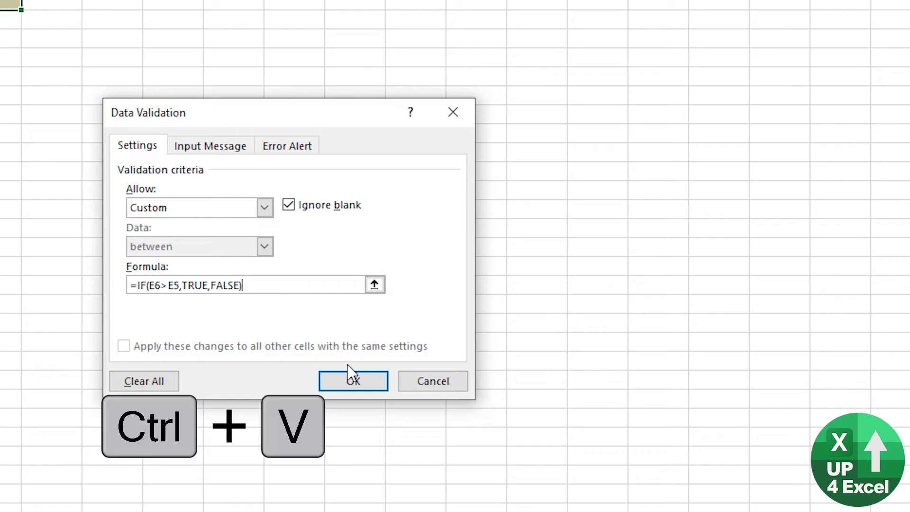
click(353, 381)
Test the increasing-value validation by entering 2 in E7 and trying to enter 1 in E8.
click(320, 151)
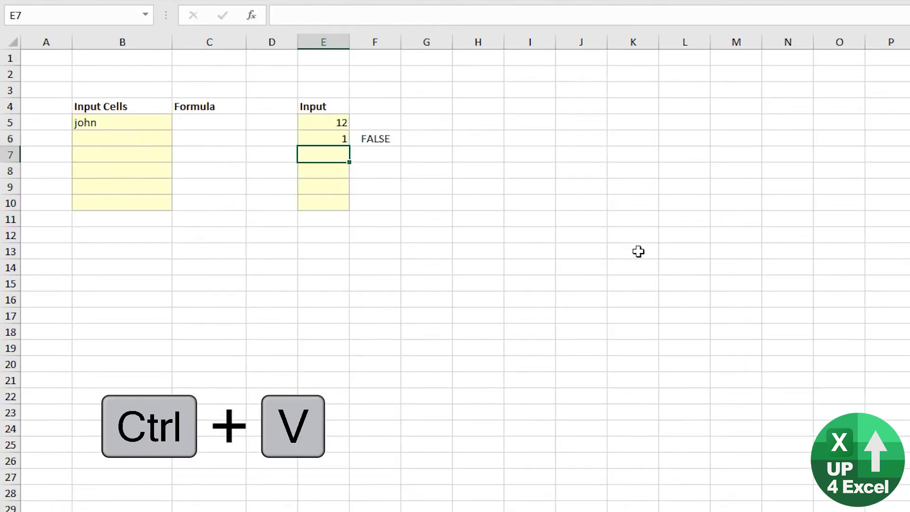
text(2)
key(Return)
text(1)
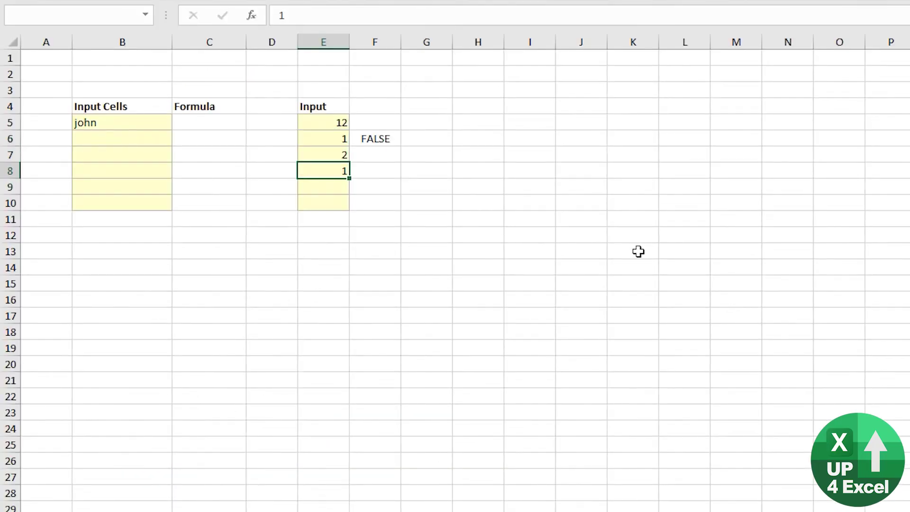
key(Return)
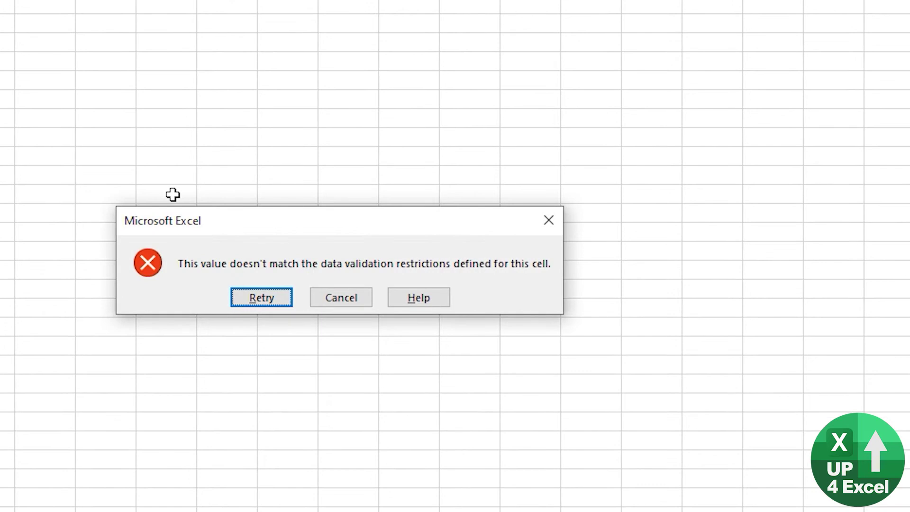
Cancel the rejected entry and enter 3 in cell E8 instead.
key(Tab)
key(Return)
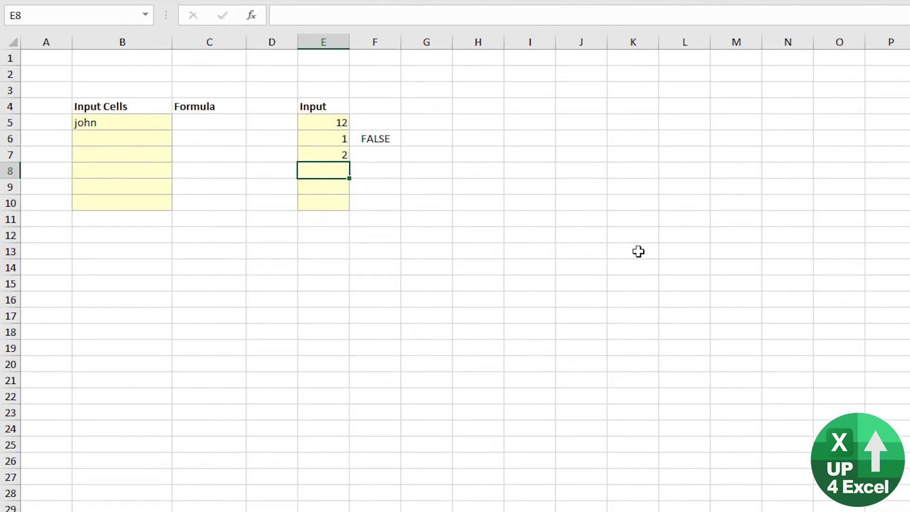
text(3)
key(Return)
Change E7 to 3, try entering 3 again in E8 to test equal values, and cancel that entry.
key(Up)
key(Up)
text(3)
key(Return)
text(3)
key(Return)
key(Tab)
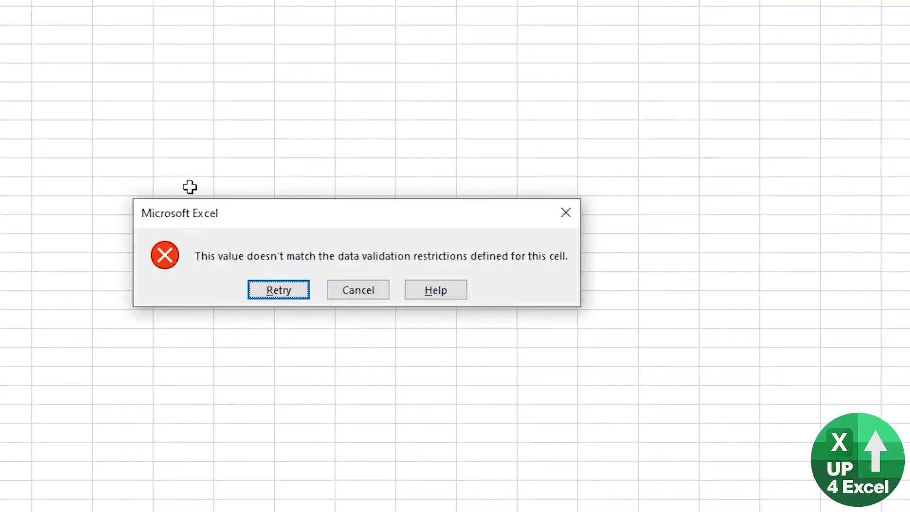
key(Return)
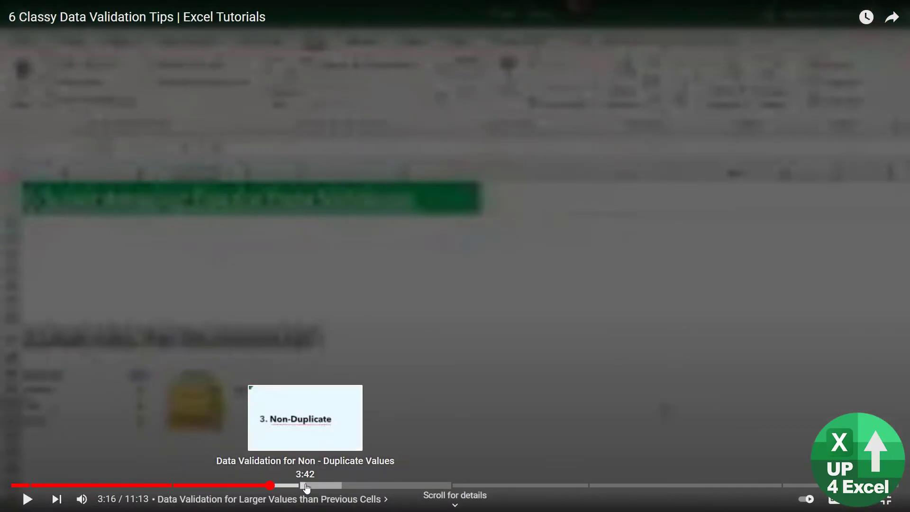
Switch to the YouTube tutorial video and skim the section on data validation for non-duplicate values.
click(306, 485)
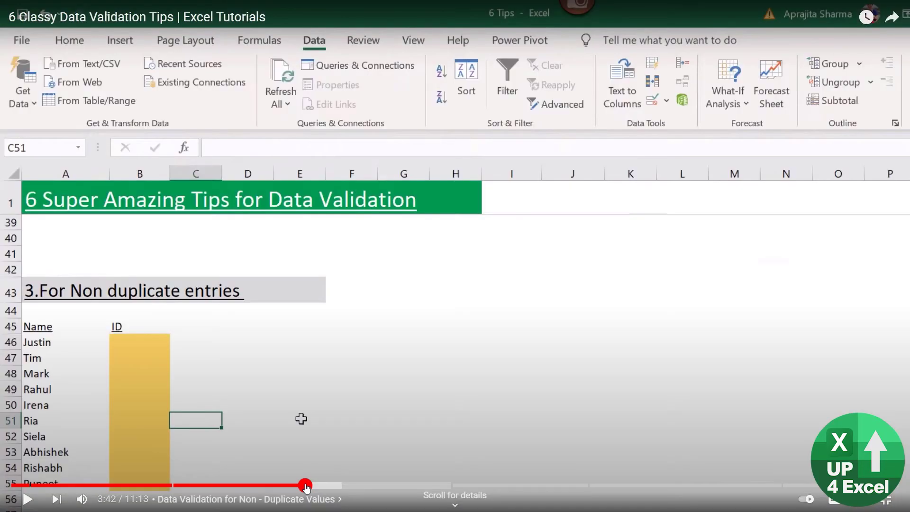
click(330, 485)
click(346, 485)
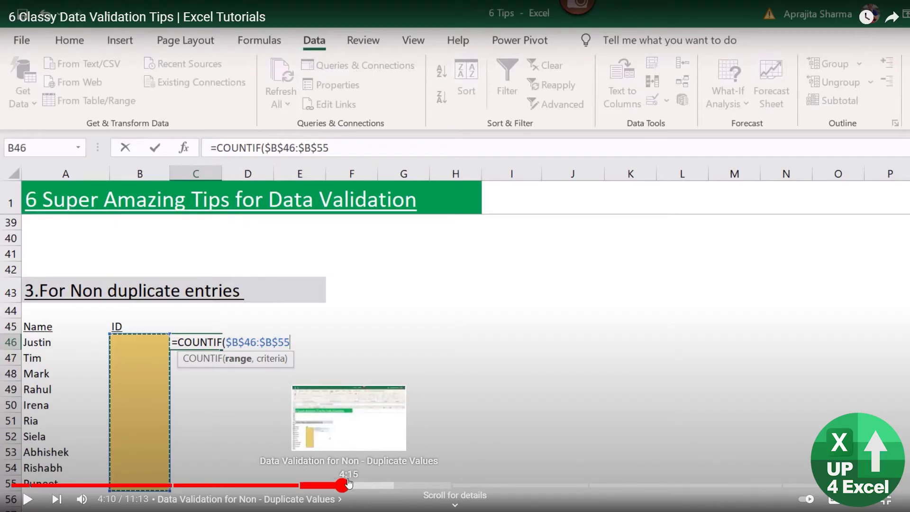
drag(349, 483, 370, 487)
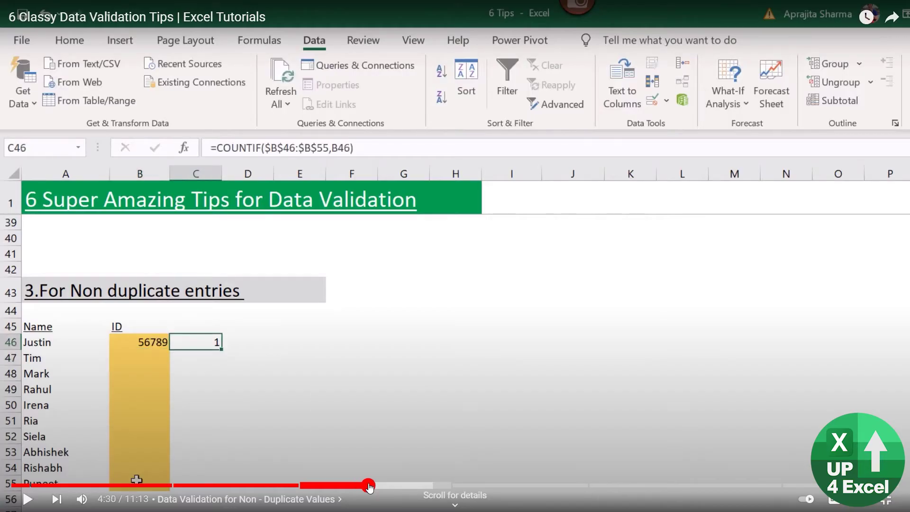
drag(370, 485, 410, 485)
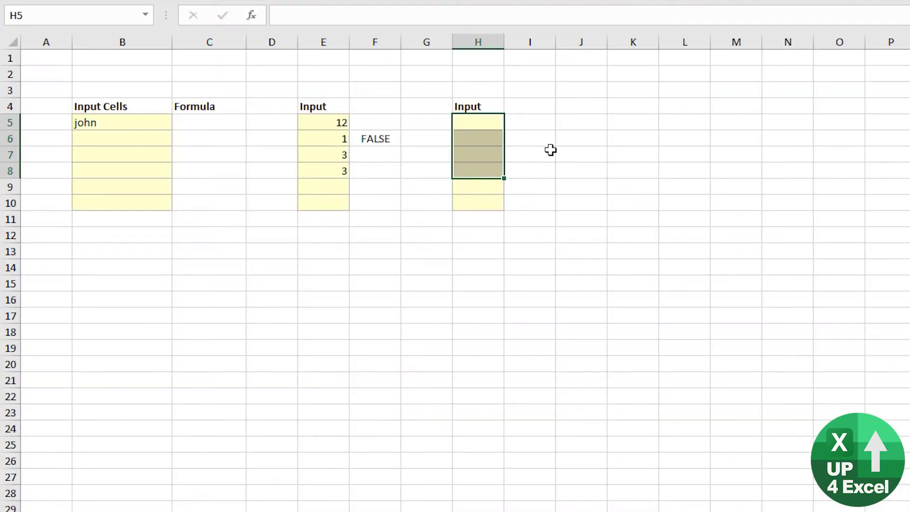
Back in the Excel workbook, enter the formula =COUNTIF($H$5:$H$10,H5)=1 in cell I5.
click(568, 154)
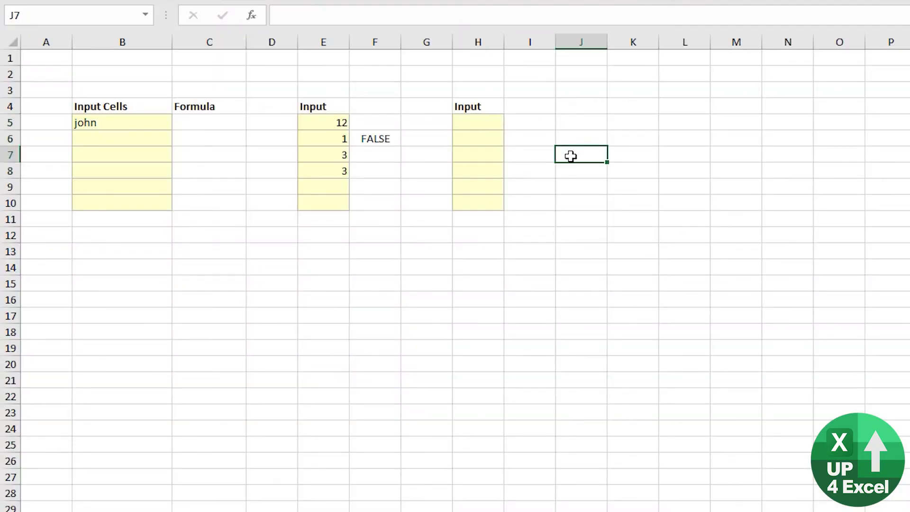
drag(497, 124, 478, 198)
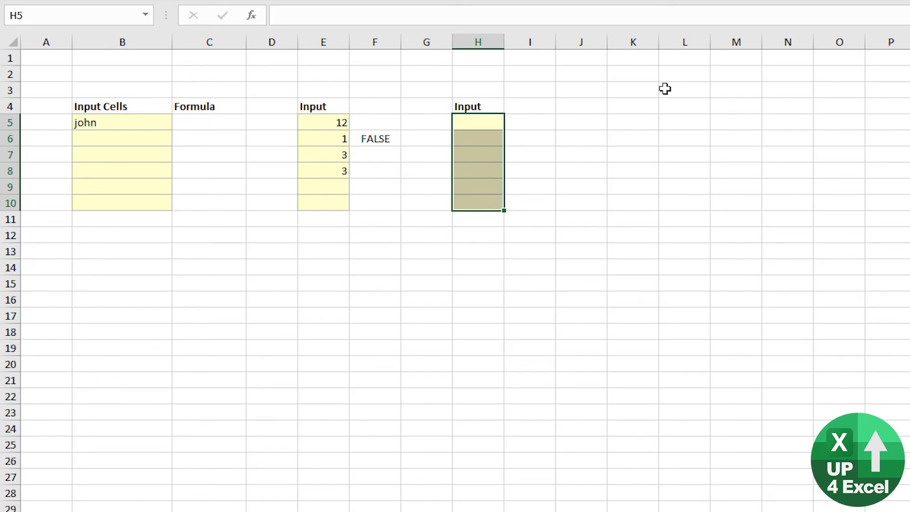
click(547, 120)
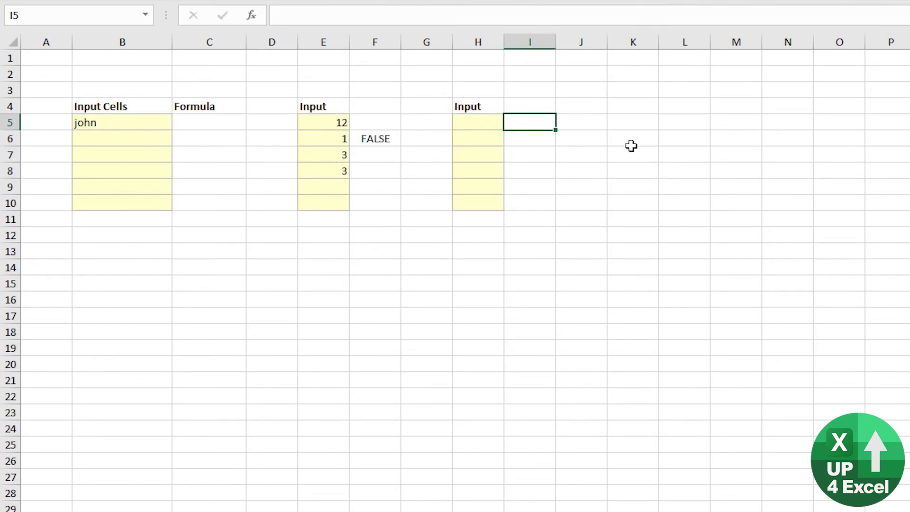
text(=count)
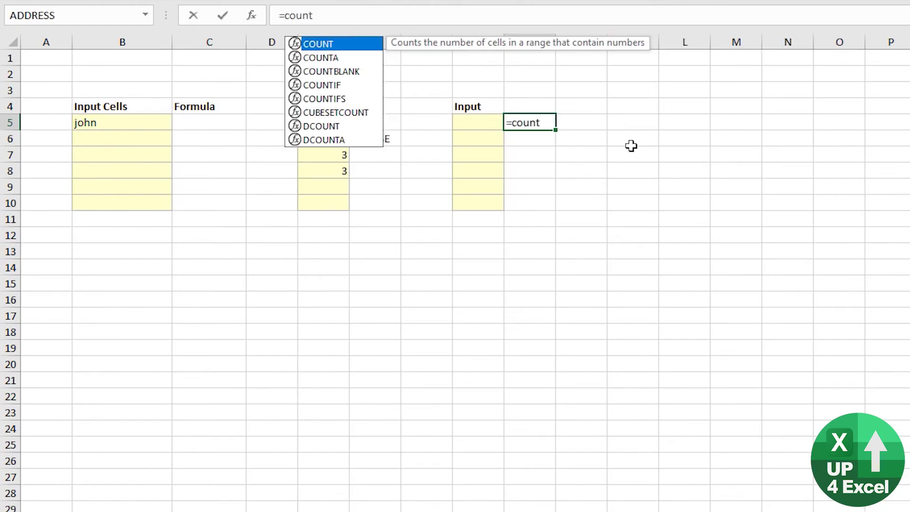
key(Down)
key(Down)
key(Down)
key(Tab)
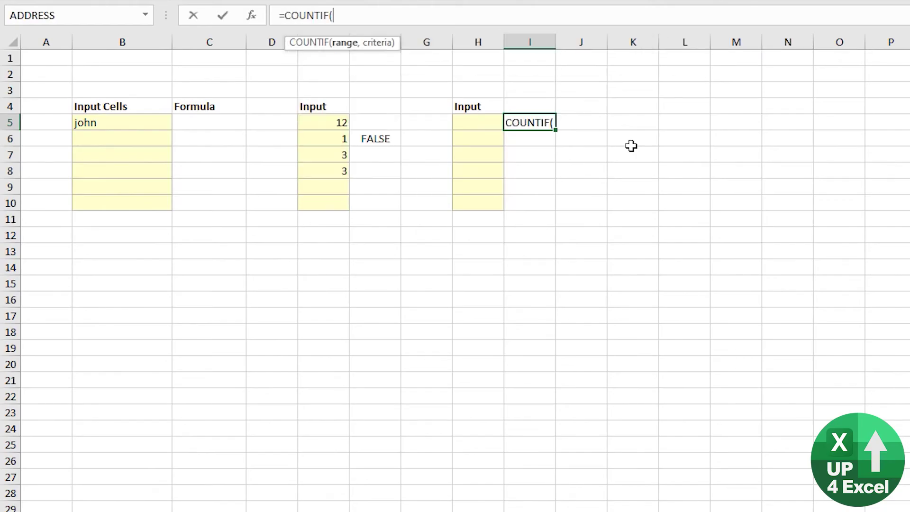
drag(473, 119, 475, 197)
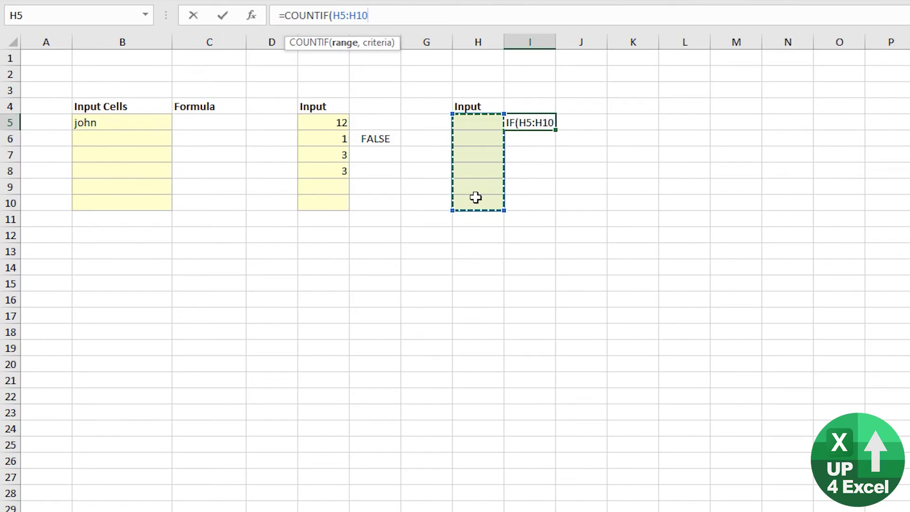
key(F4)
text(,)
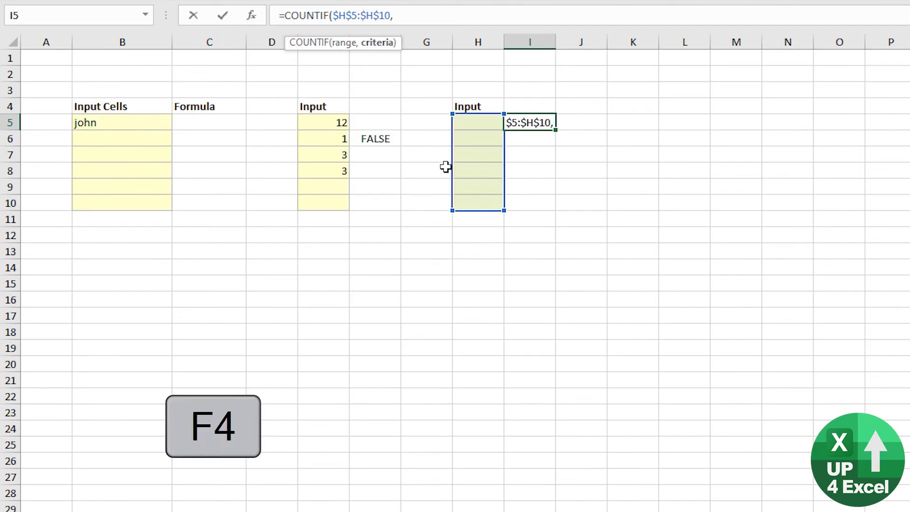
click(483, 119)
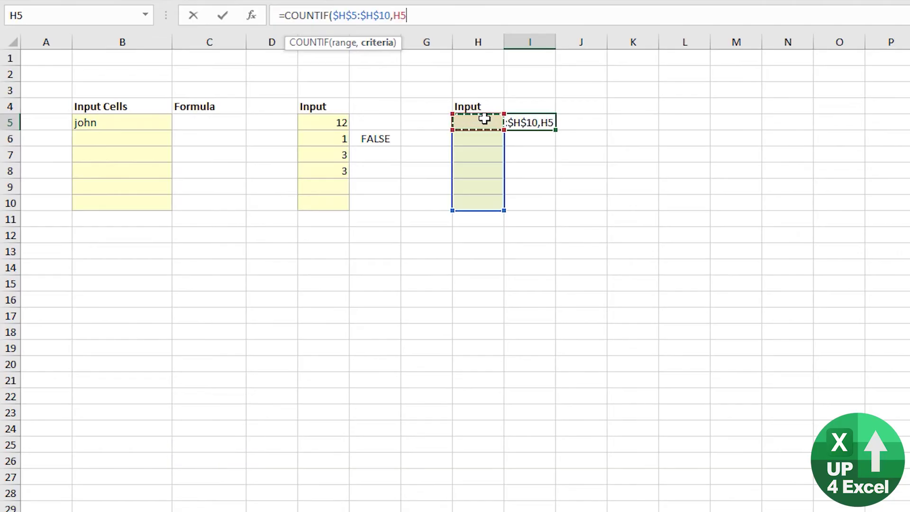
text()=1)
key(Return)
Copy the COUNTIF formula from I5 down through I10.
key(Up)
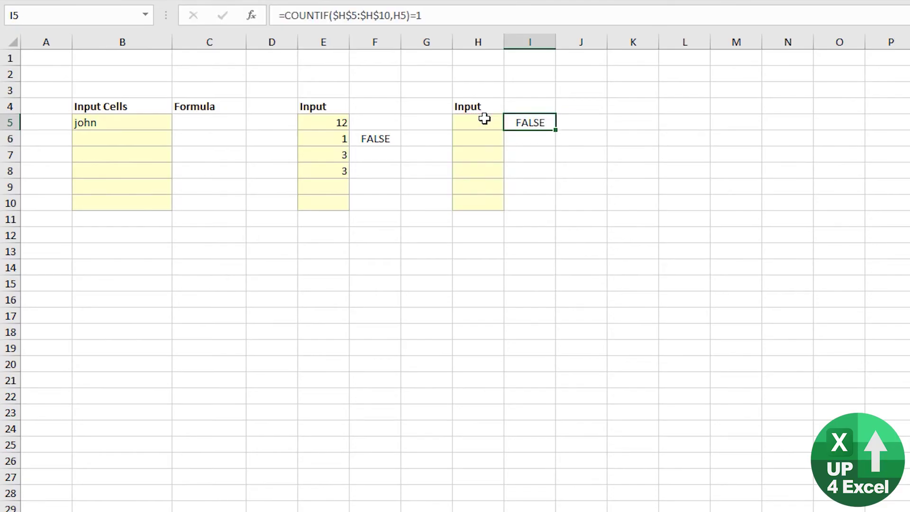
key(ctrl+c)
key(shift+Down)
key(shift+Down)
key(shift+Down)
key(shift+Down)
key(shift+Down)
key(Return)
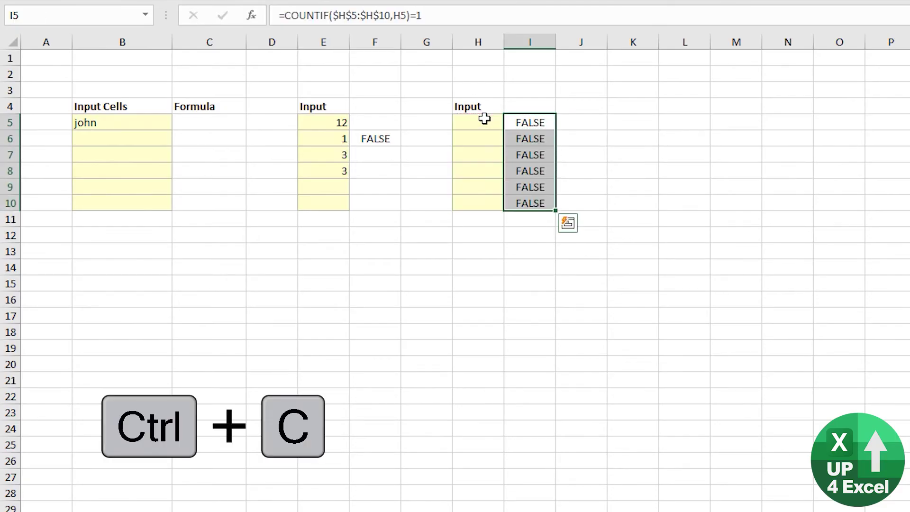
Test the duplicate check by entering j in both H6 and H7, and inspect the formula in I7.
key(Left)
key(Down)
text(j)
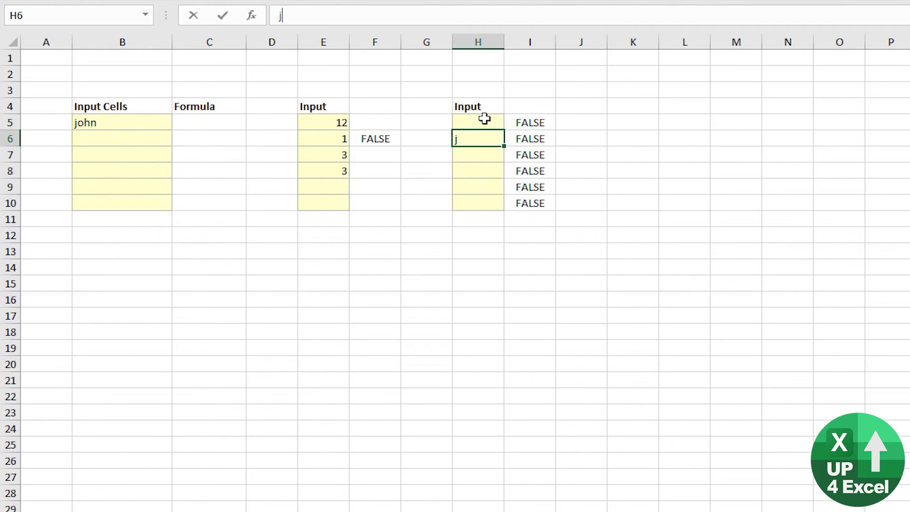
key(Return)
text(j)
key(Return)
key(Up)
key(Up)
key(Down)
key(Right)
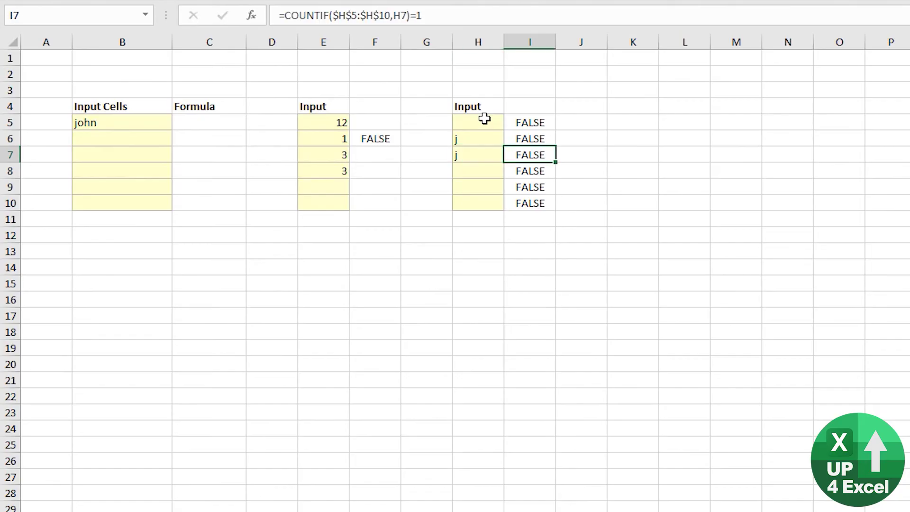
Clear the test entries from cells H6:H7.
key(Up)
key(Left)
key(shift+Down)
key(Delete)
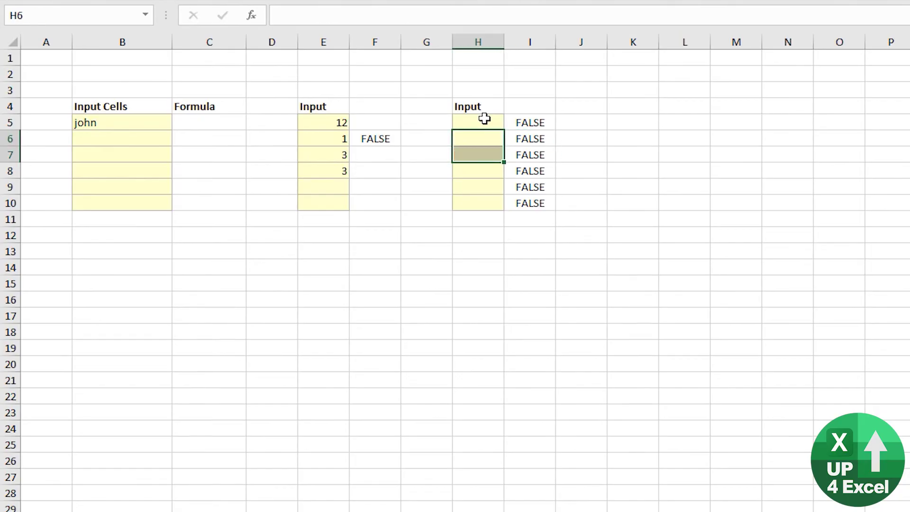
Enter 1, 2, 3 and a repeated 2 in cells H6 to H9 to test the COUNTIF formulas.
text(1)
key(Return)
text(2)
key(Return)
text(3)
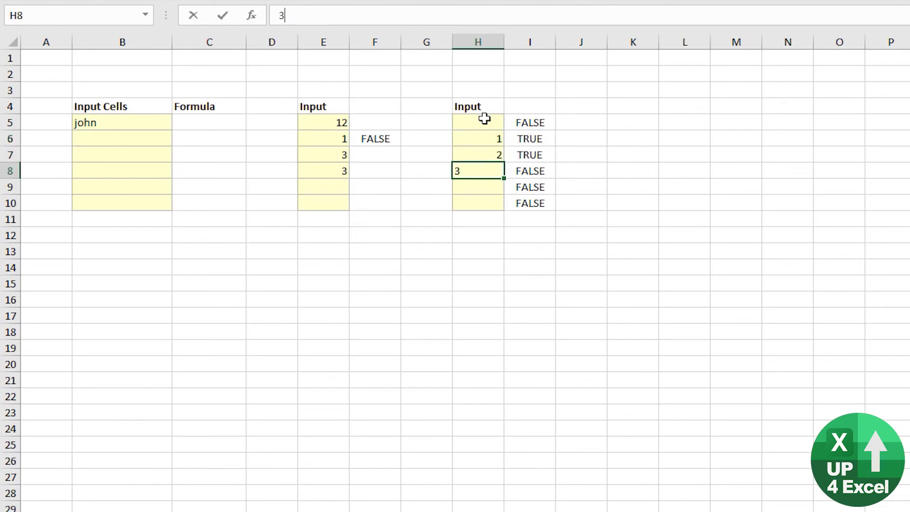
key(Return)
text(2)
key(Return)
Enter 1 in H10 and 4 in H5 to test the duplicate check further.
key(Up)
key(Up)
key(Up)
key(Down)
key(Down)
key(Down)
text(1)
key(Up)
key(Up)
key(Up)
key(Up)
key(Up)
text(4)
key(Return)
Clear all the test values from H5:H10.
key(Up)
key(ctrl+shift+Down)
key(Delete)
Copy the full text of the COUNTIF formula from cell I5.
key(Right)
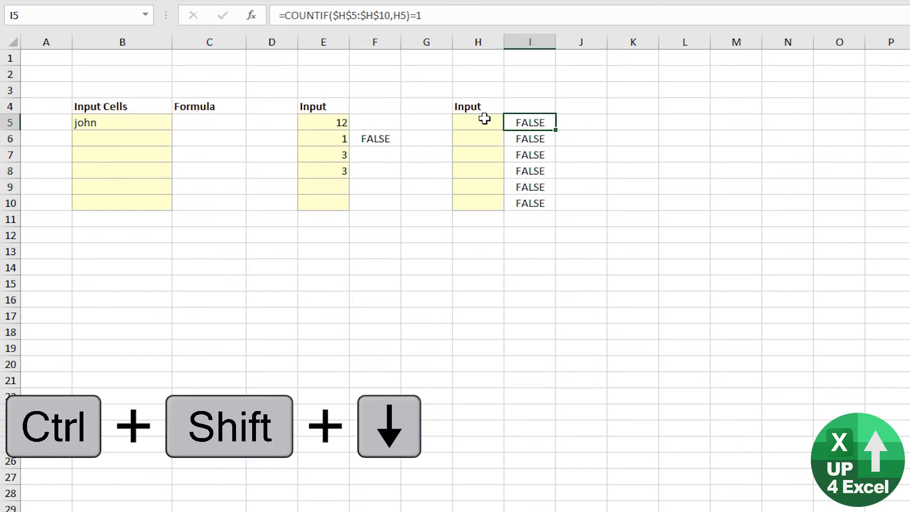
key(F2)
key(ctrl+shift+Left)
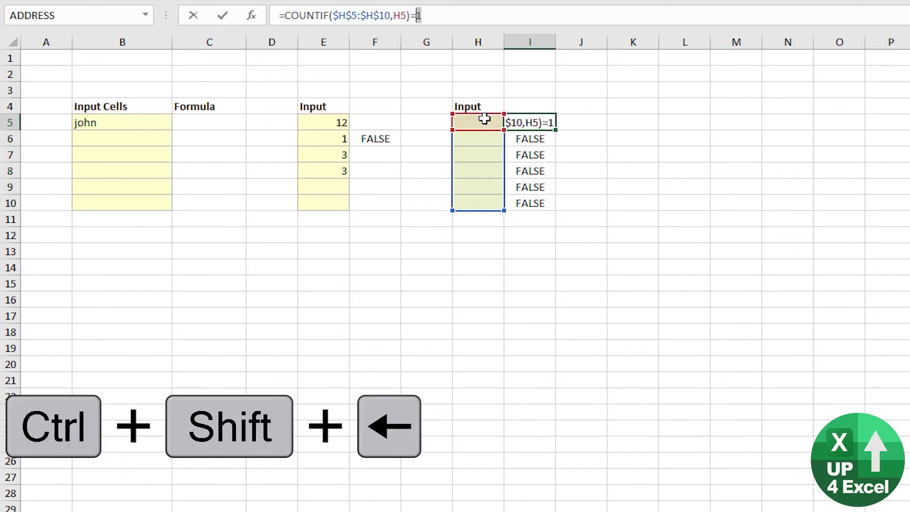
key(ctrl+a)
key(ctrl+c)
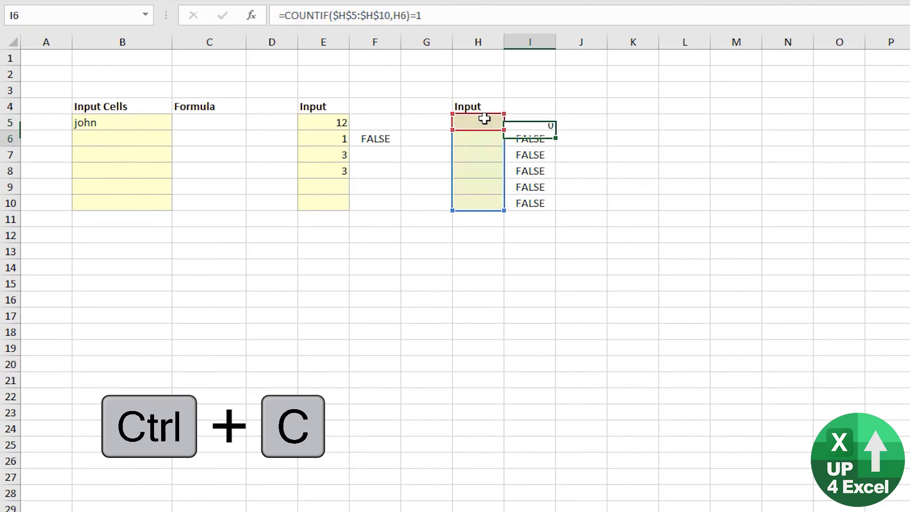
key(Escape)
Apply custom data validation to cells H5:H10 using the copied formula =COUNTIF($H$5:$H$10,H5)=1.
drag(463, 131, 489, 197)
key(alt+d+l)
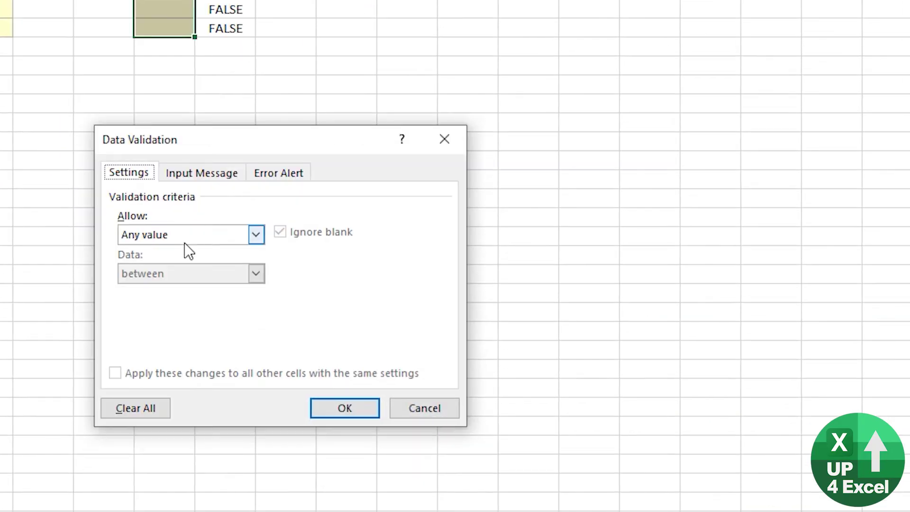
click(175, 235)
click(172, 336)
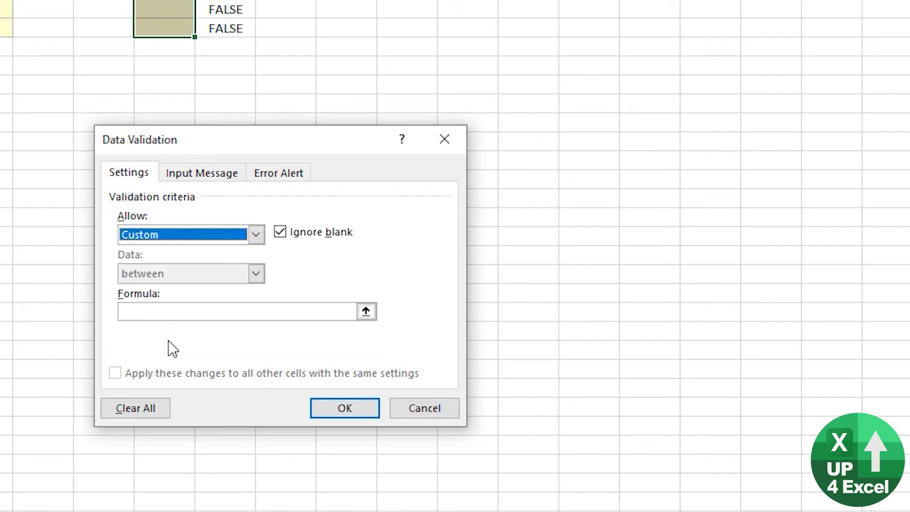
click(179, 311)
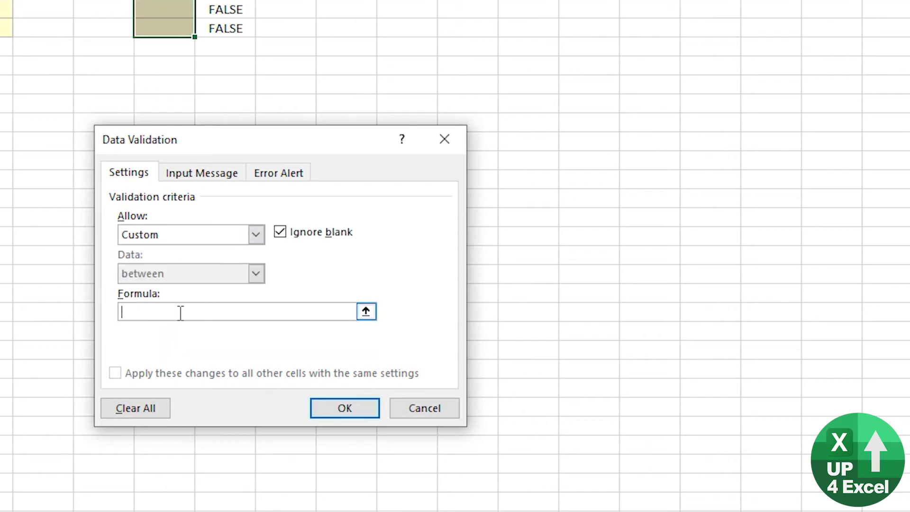
key(ctrl+v)
click(368, 409)
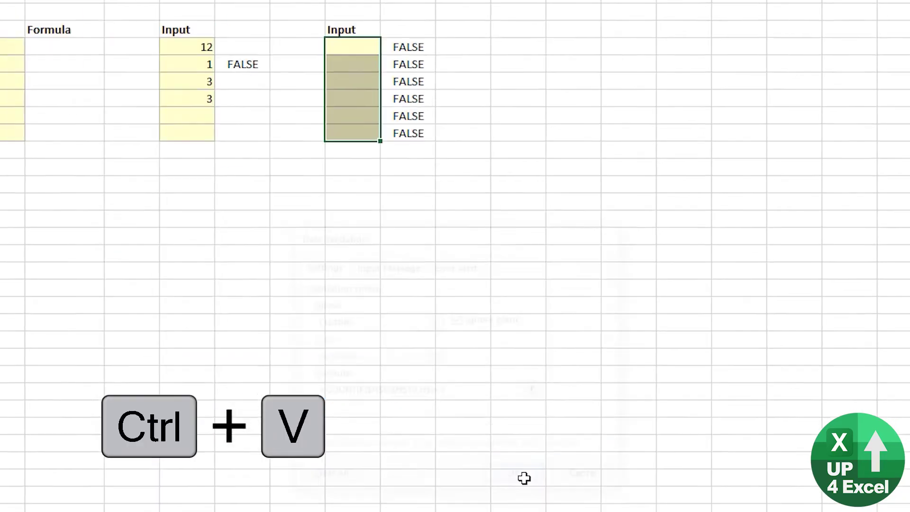
Enter 1 in H5 to test the no-duplicates validation.
click(352, 47)
text(1)
key(Return)
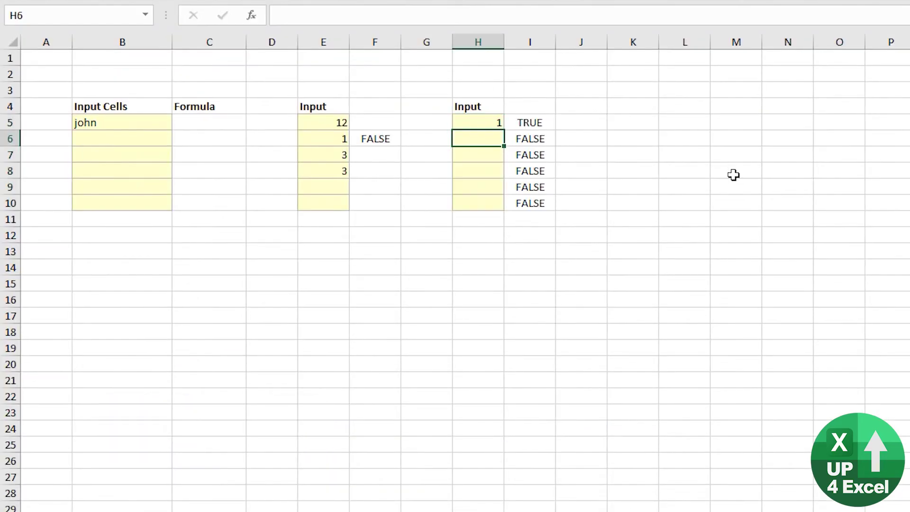
Fill cells H5 to H8 with john, paul, george and ringo.
key(Up)
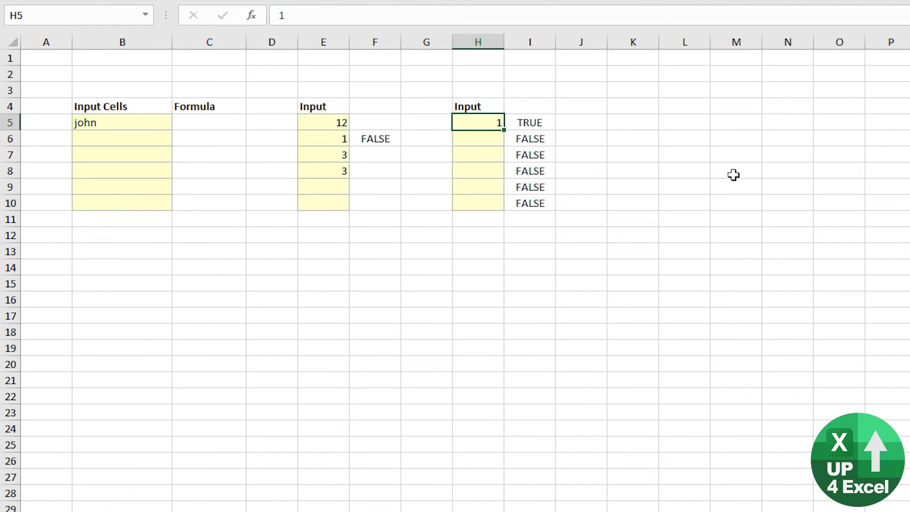
text(john)
key(Return)
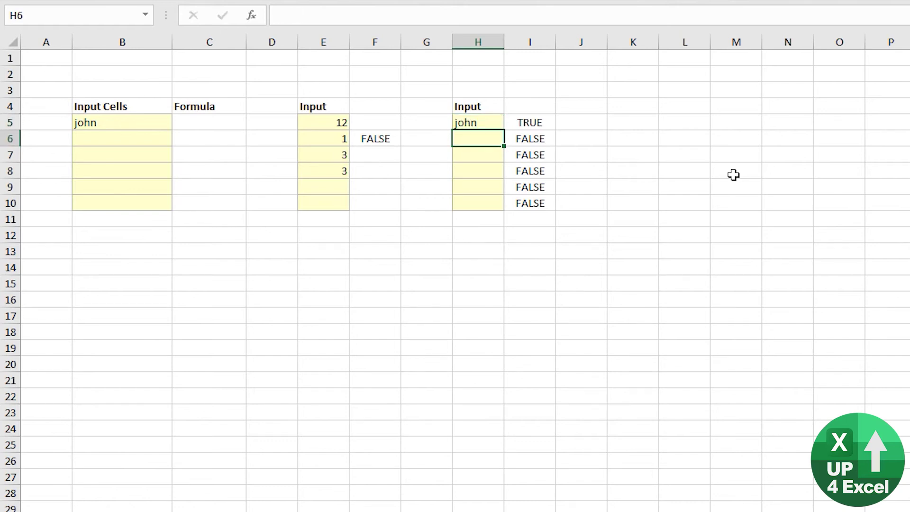
text(paul)
key(Return)
text(george)
key(Return)
text(ringo)
key(Return)
Try to enter a second john in H9 to test duplicate rejection, and cancel the entry.
text(john)
key(Return)
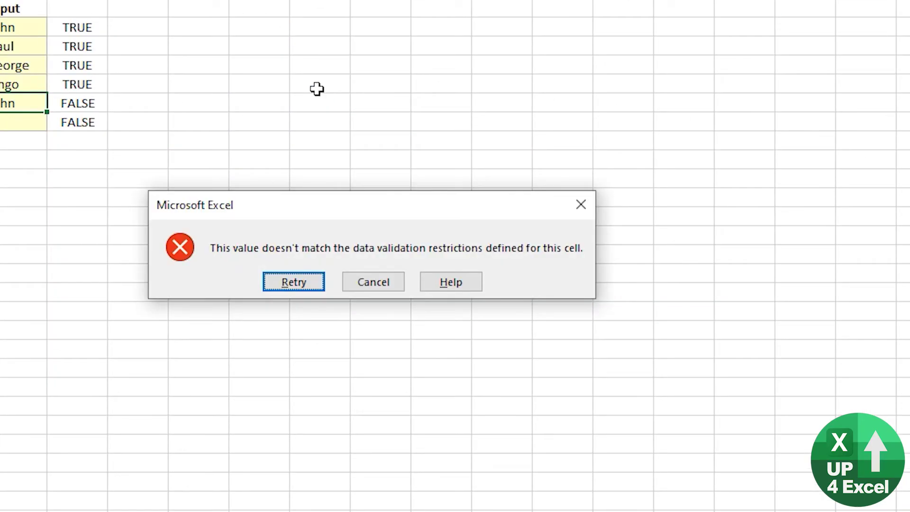
key(Tab)
key(Return)
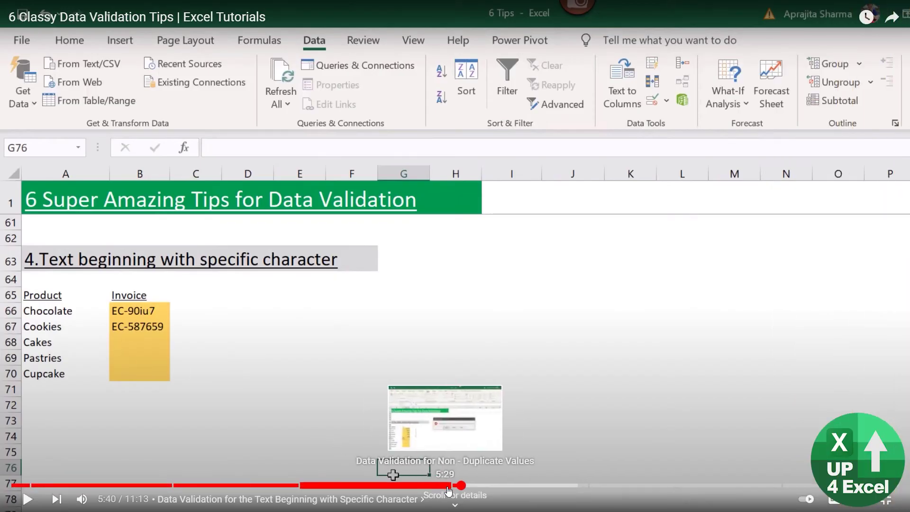
Switch to the YouTube tutorial video and skim the section on validating text beginning with a specific character.
click(491, 485)
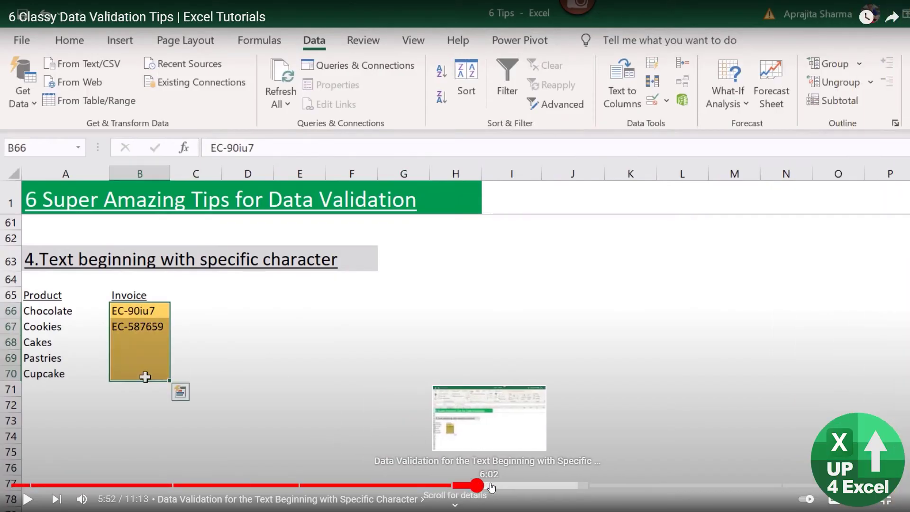
click(521, 484)
click(537, 485)
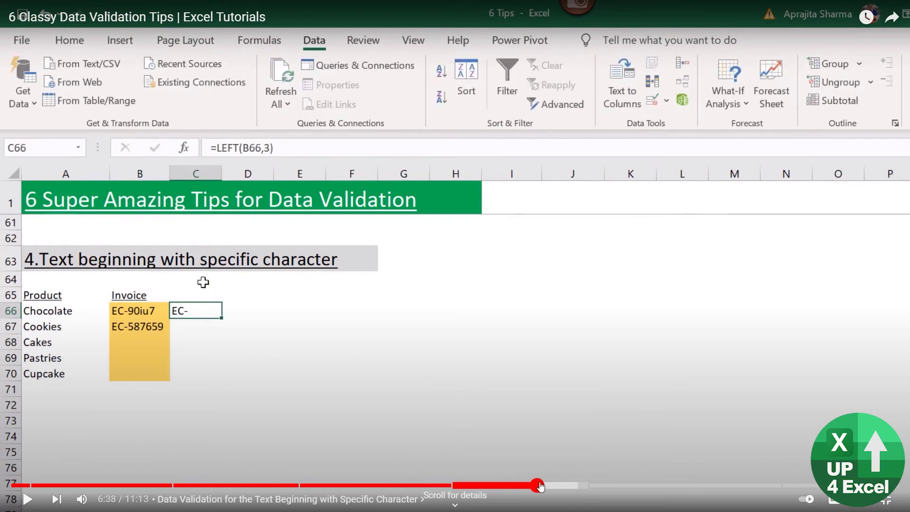
Review the tutorial video's formula for validating text beginning with a specific character, around 6:35.
click(545, 485)
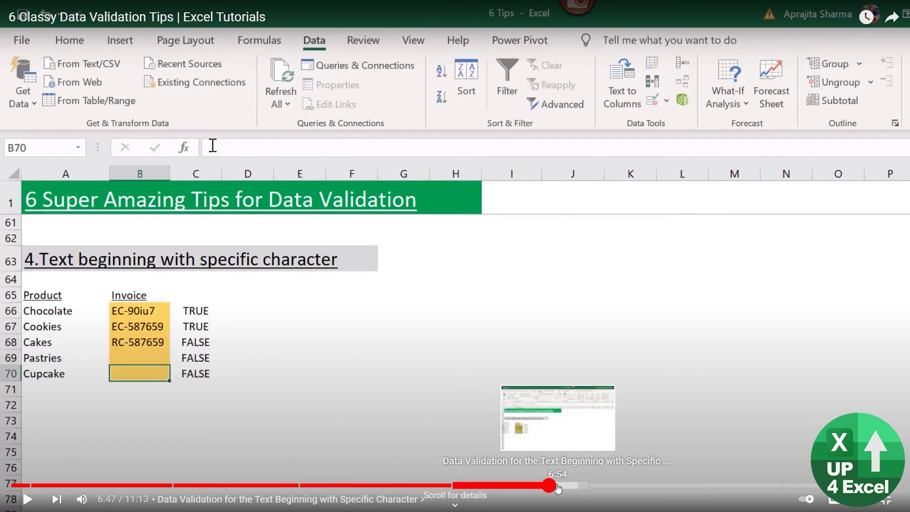
click(525, 485)
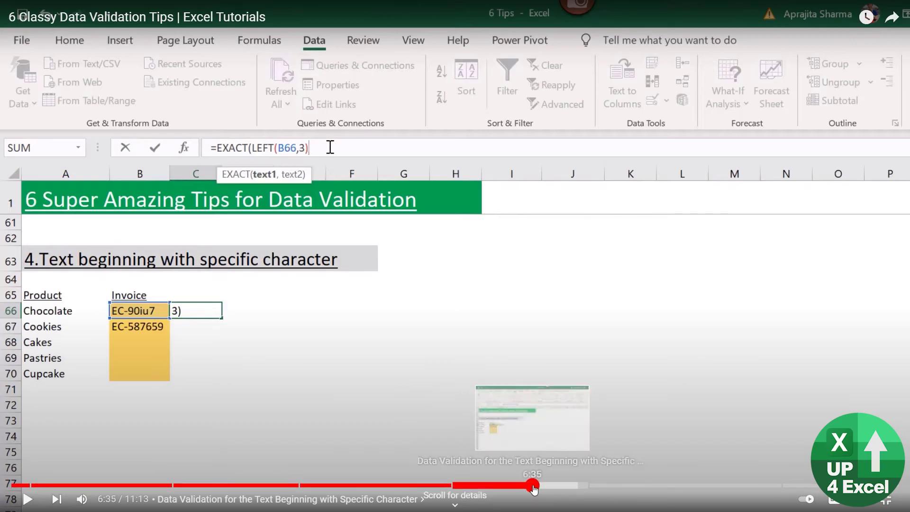
click(533, 486)
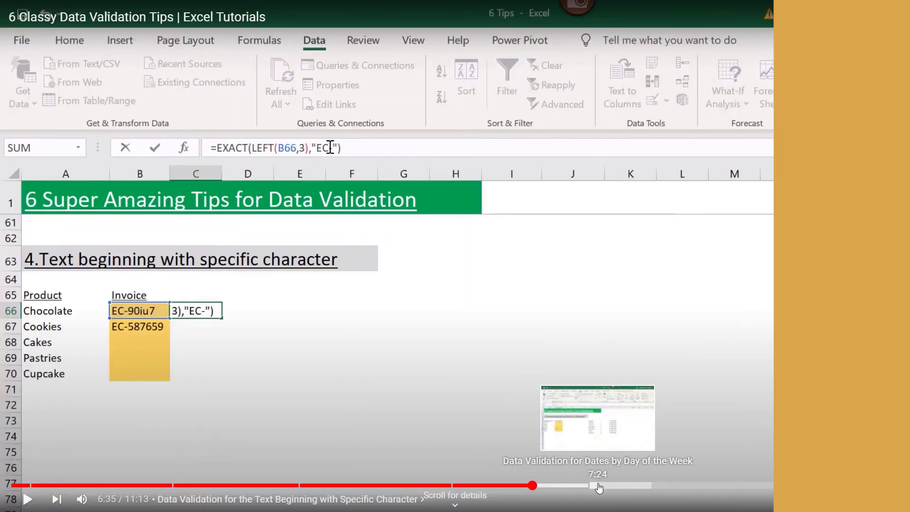
Skim the tutorial video's section on data validation for dates by day of the week, from 7:24 to 8:13.
click(596, 484)
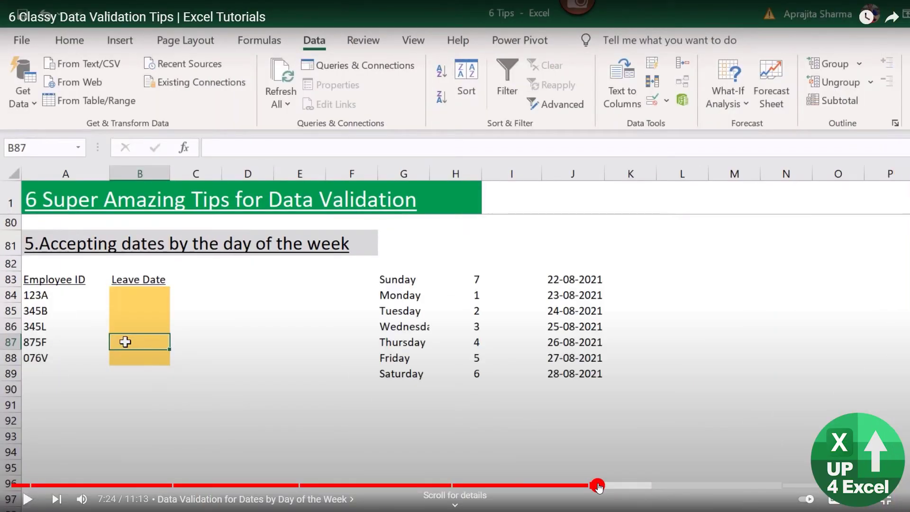
click(626, 484)
click(644, 484)
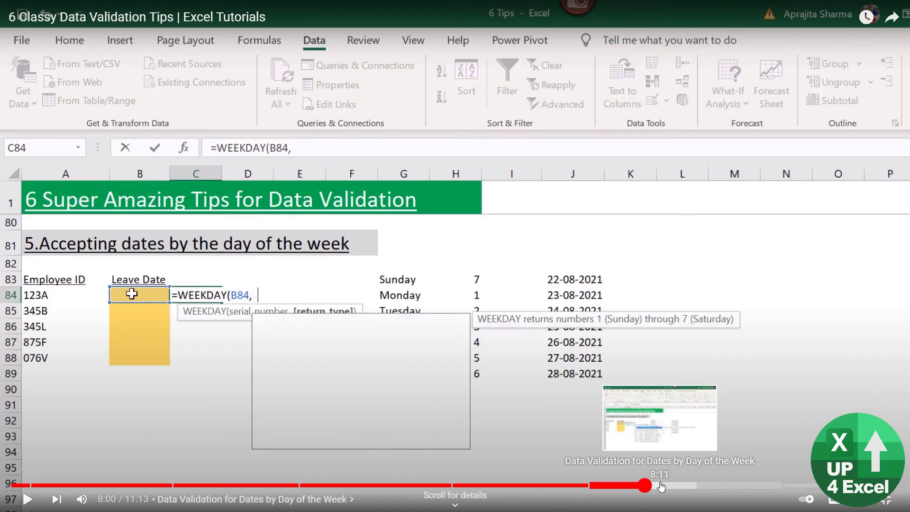
click(662, 485)
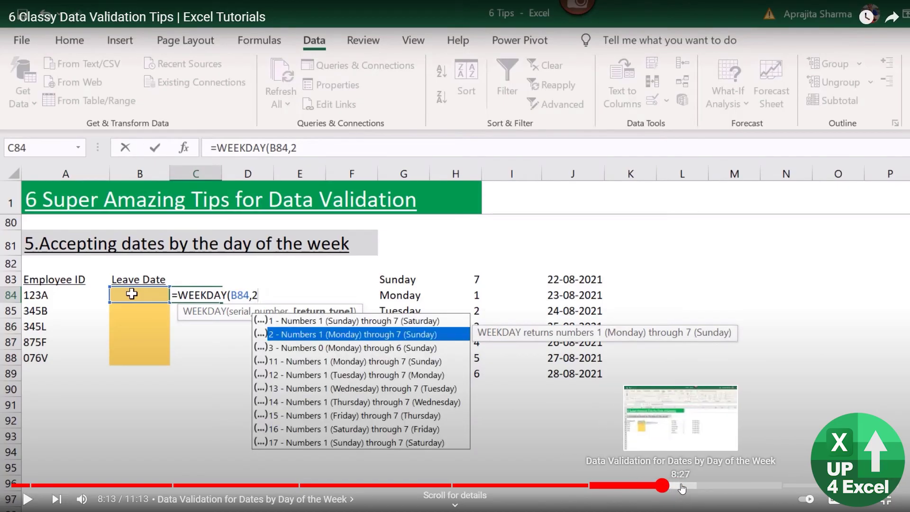